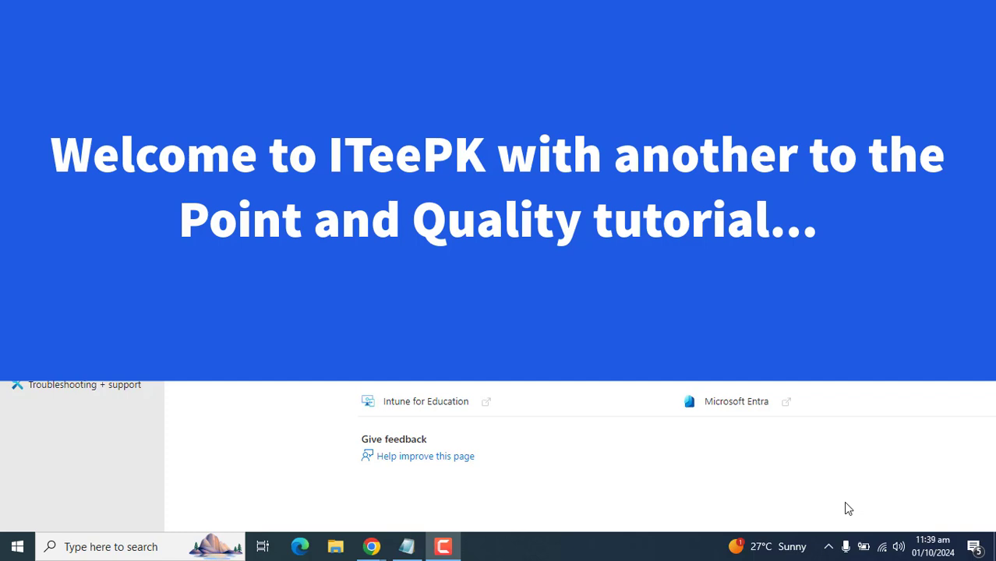
left_click(711, 438)
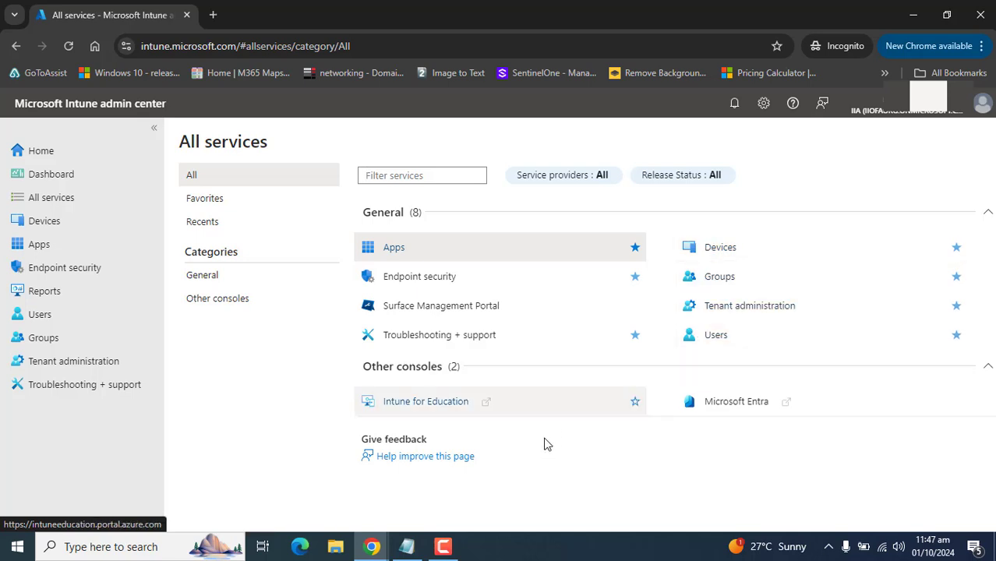
left_click(443, 547)
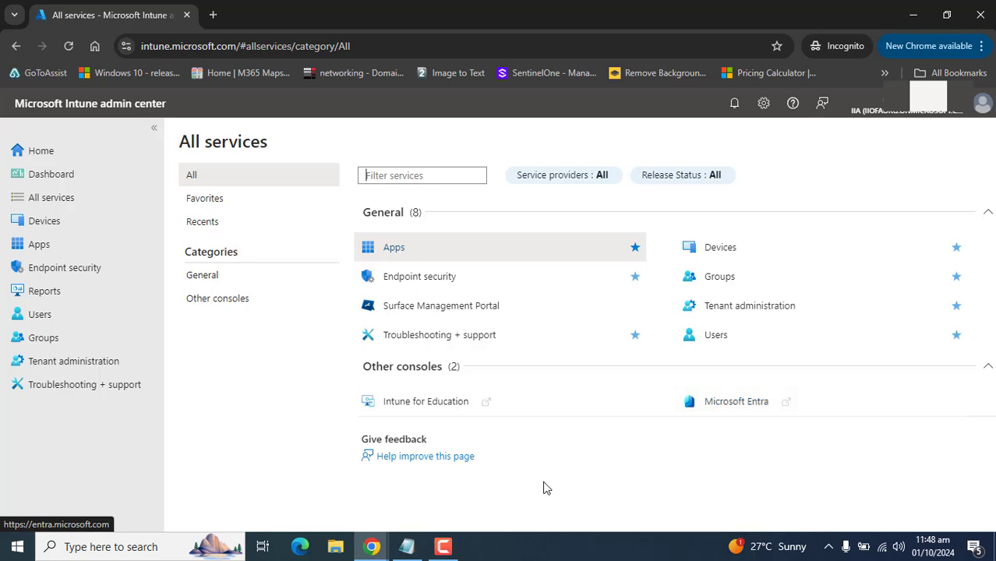
left_click(233, 46)
left_click(234, 46)
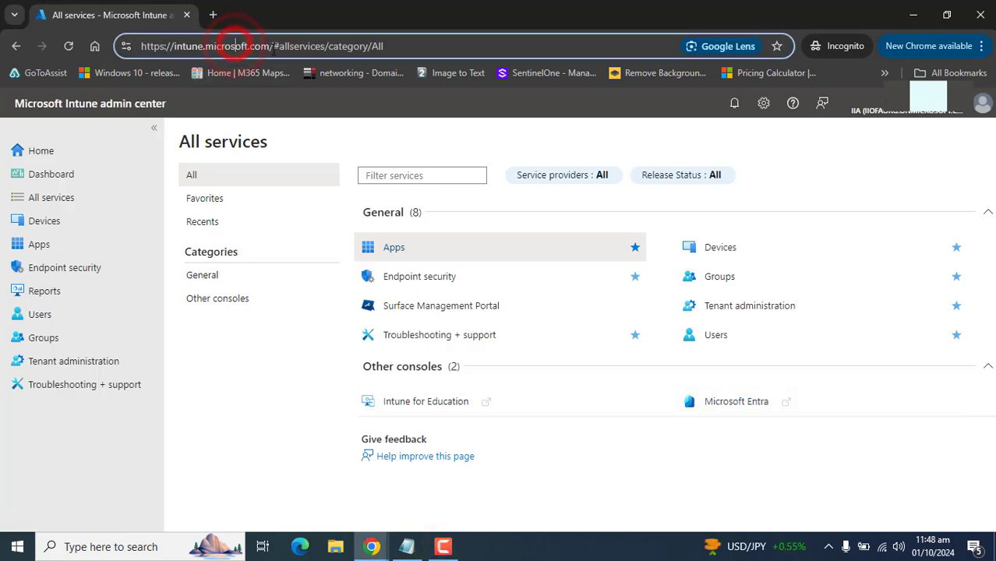
left_click_drag(272, 46, 141, 46)
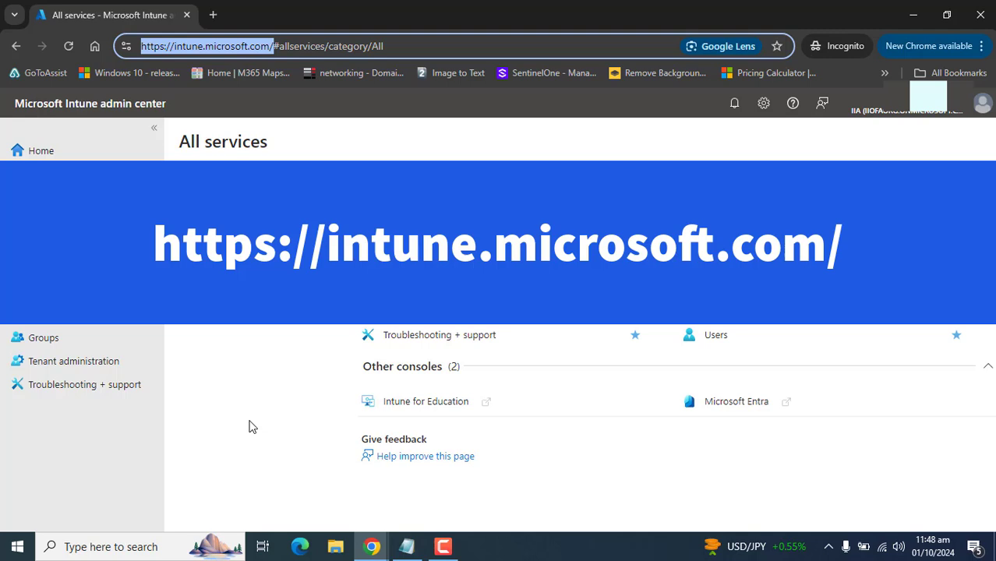
left_click(249, 427)
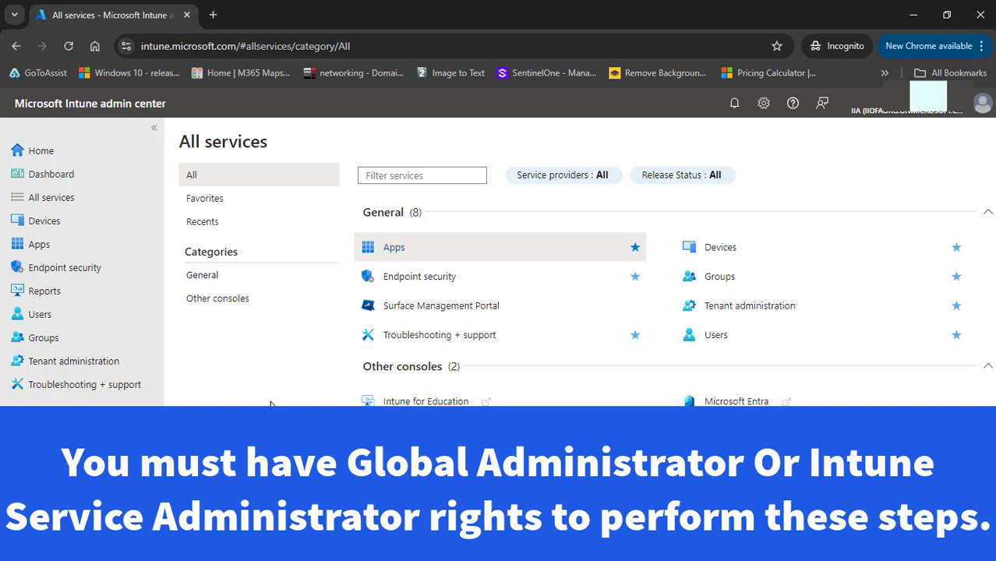
Step: Start a new group in the Groups section and name it "Local Admin Group"
left_click(60, 343)
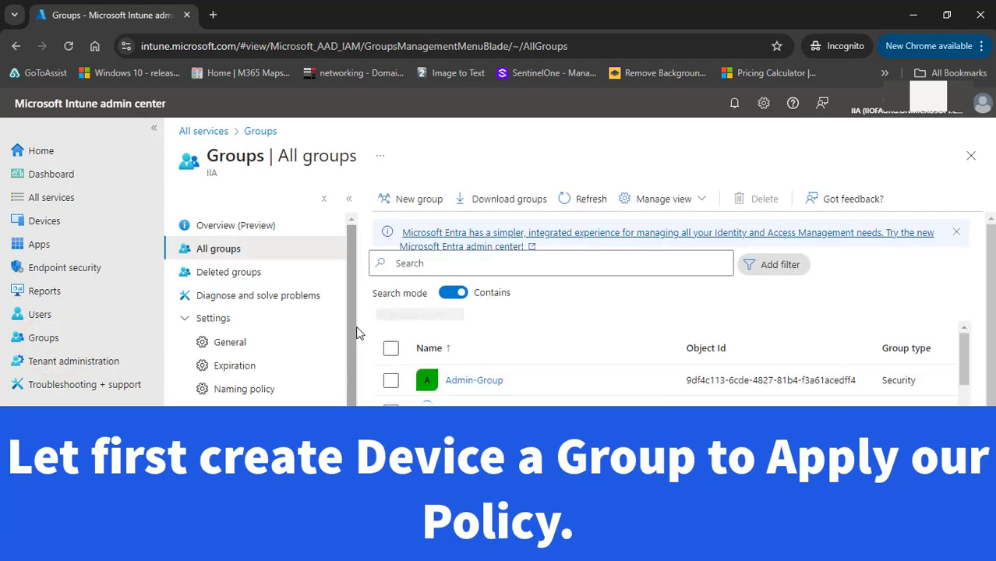
left_click(413, 201)
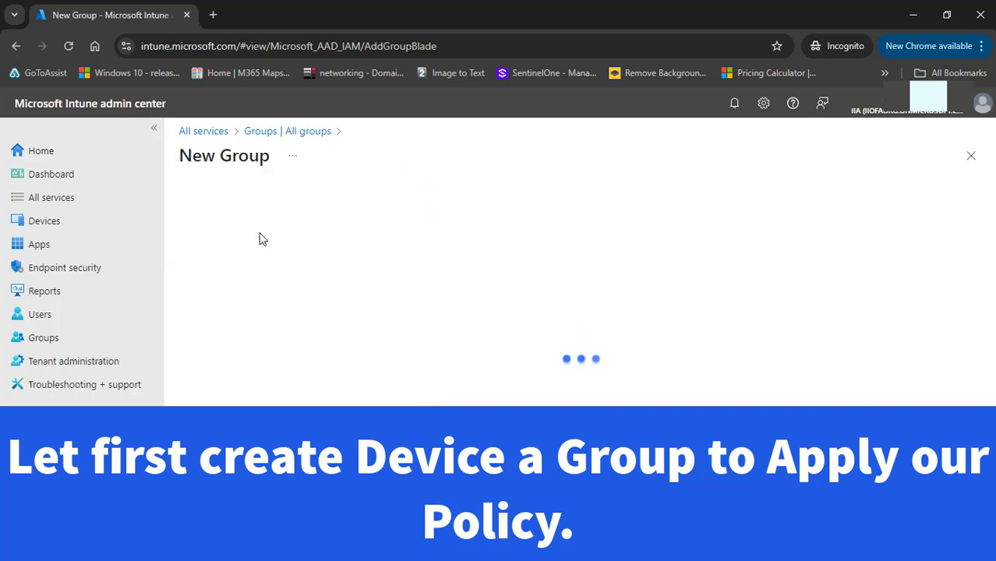
left_click(290, 300)
type("Local Admin")
key("BackSpace")
key("BackSpace")
key("BackSpace")
key("BackSpace")
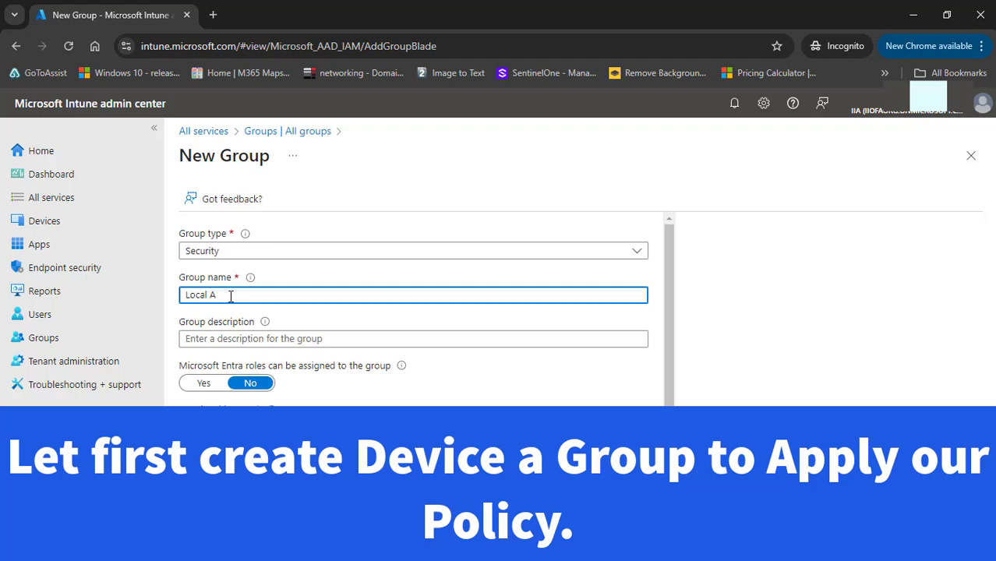
type("dmin Group")
Step: Reuse the group name as the description "Local Admin Group" and create the group
key("ctrl+a")
key("ctrl+c")
left_click(305, 335)
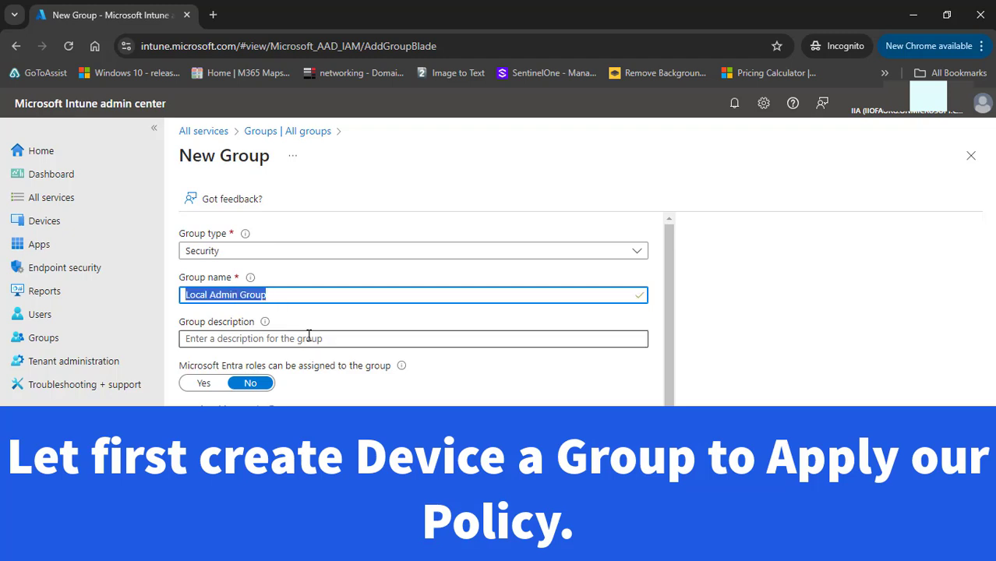
key("ctrl+v")
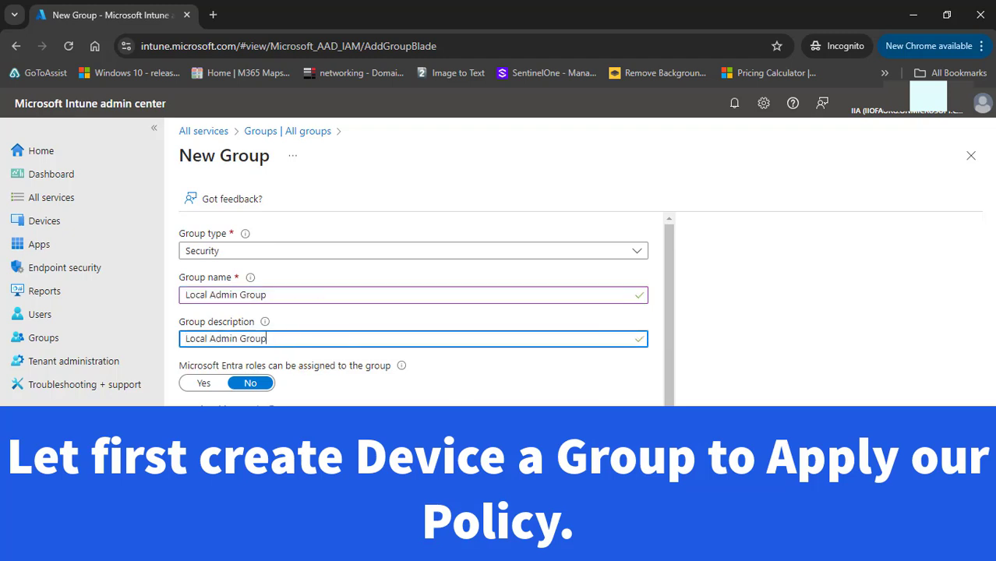
left_click(196, 543)
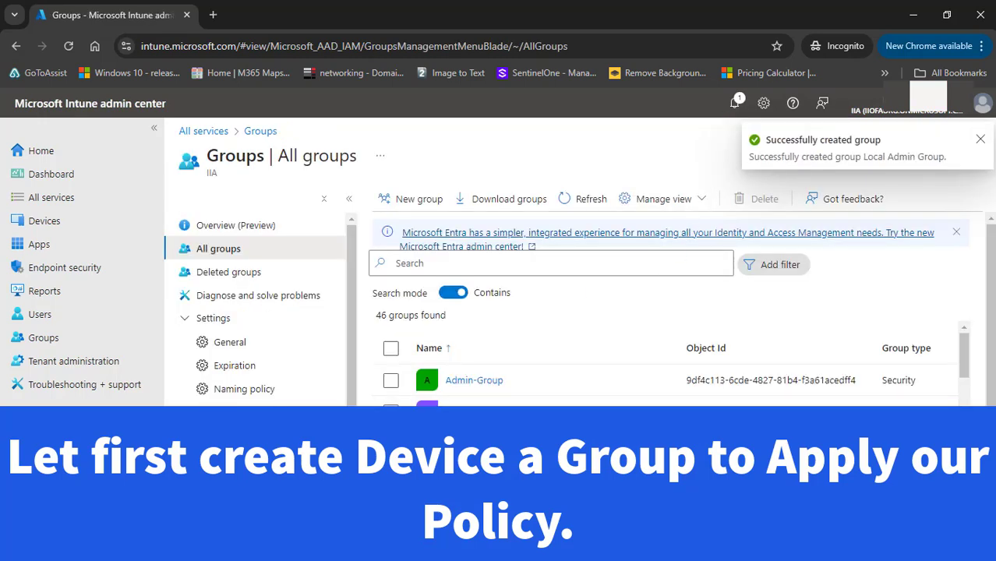
Step: Search all groups for "local" and open the member list of Local Admin Group
left_click(468, 262)
type("local")
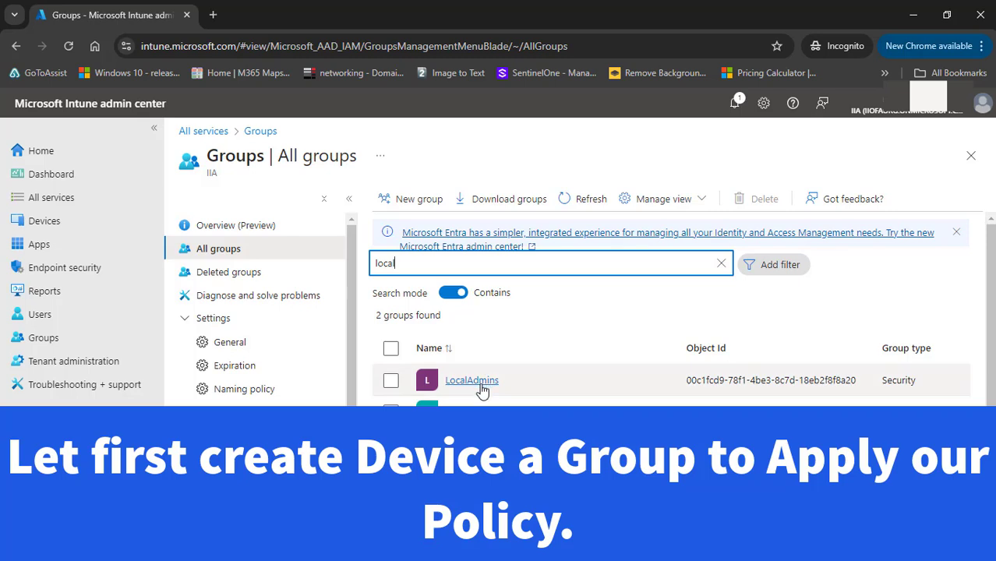
left_click(476, 385)
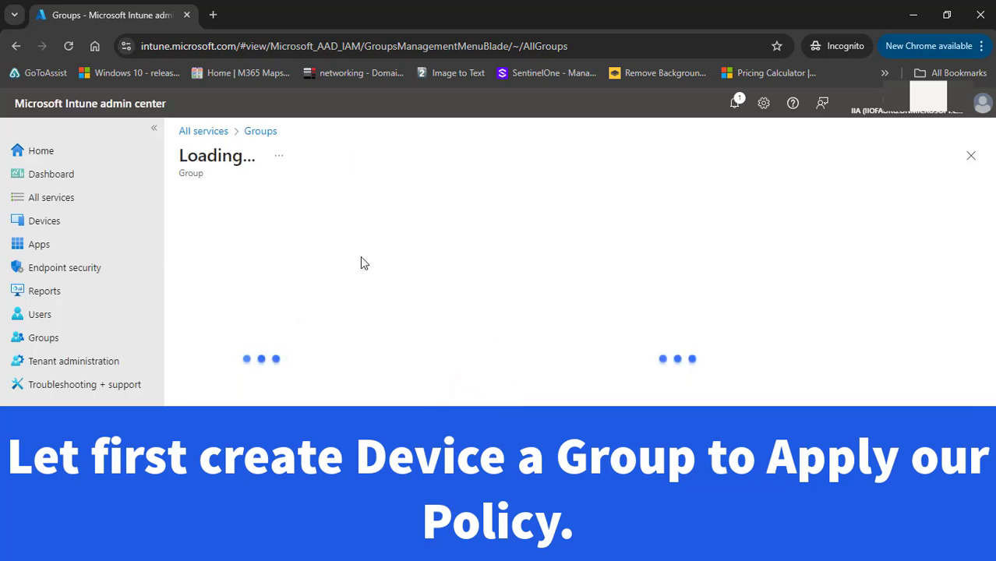
left_click(255, 321)
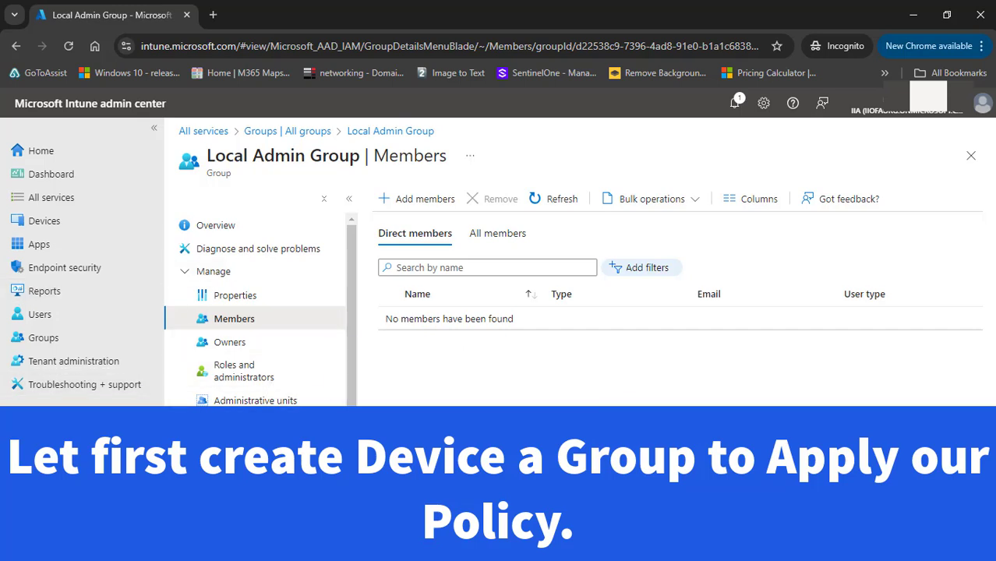
left_click_drag(205, 156, 368, 156)
left_click(466, 463)
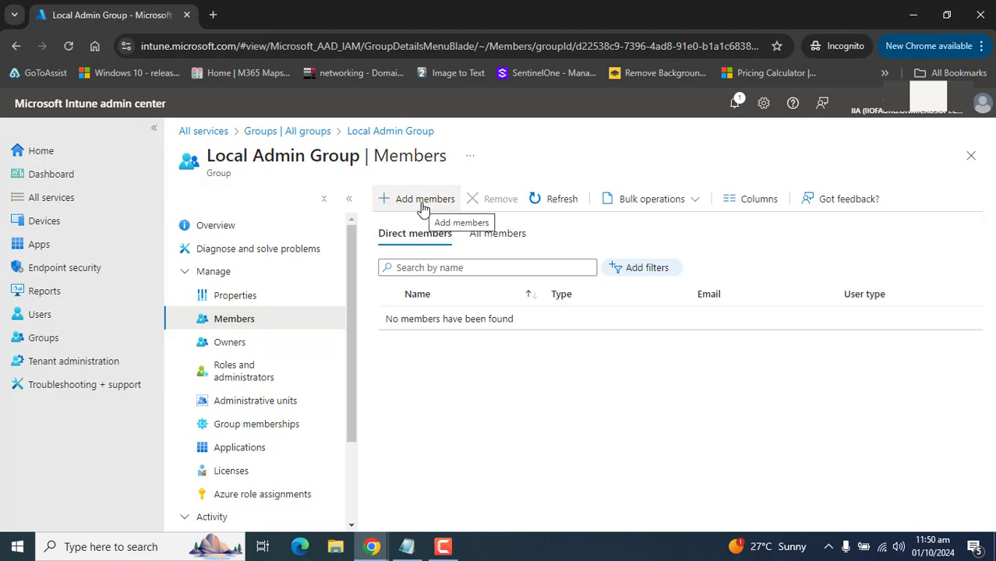
Step: Add the device DESKTOP-RA75VAS as a member of Local Admin Group
left_click(415, 199)
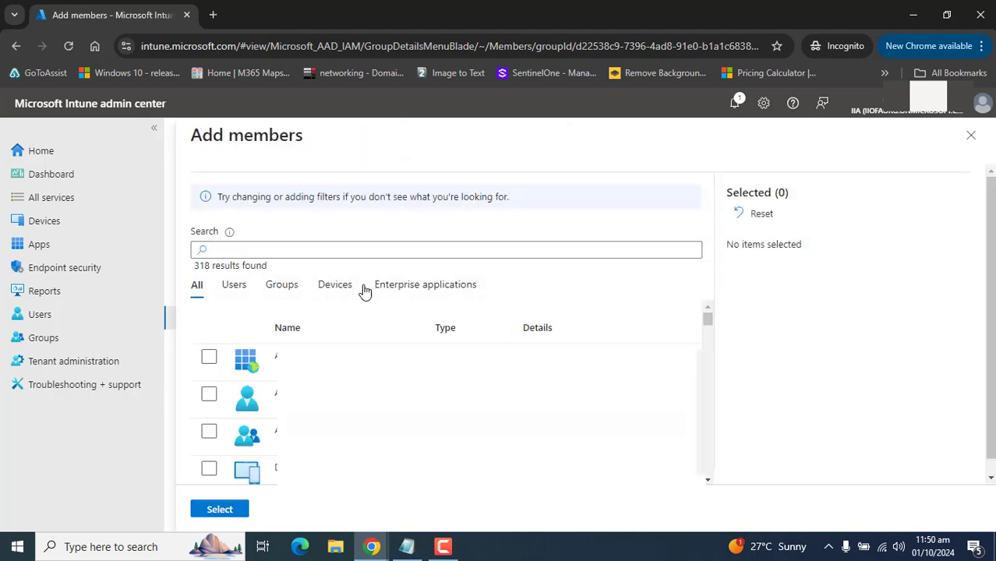
left_click(322, 285)
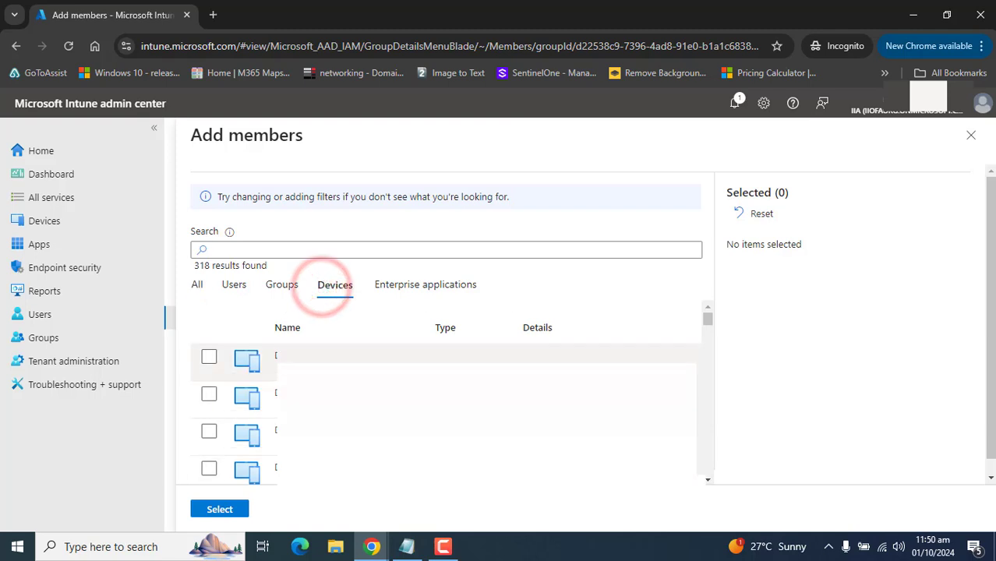
left_click_drag(711, 320, 708, 423)
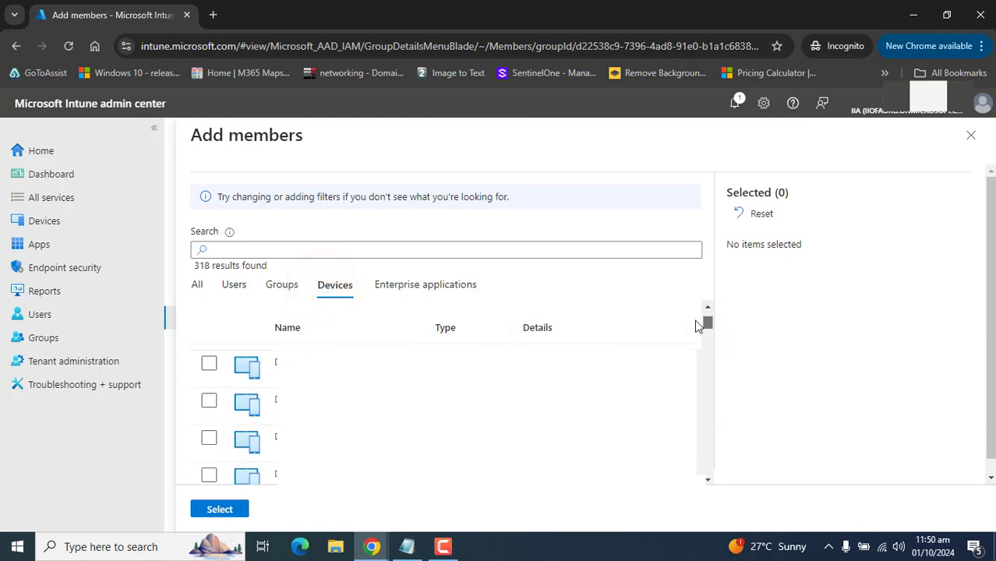
left_click(709, 475)
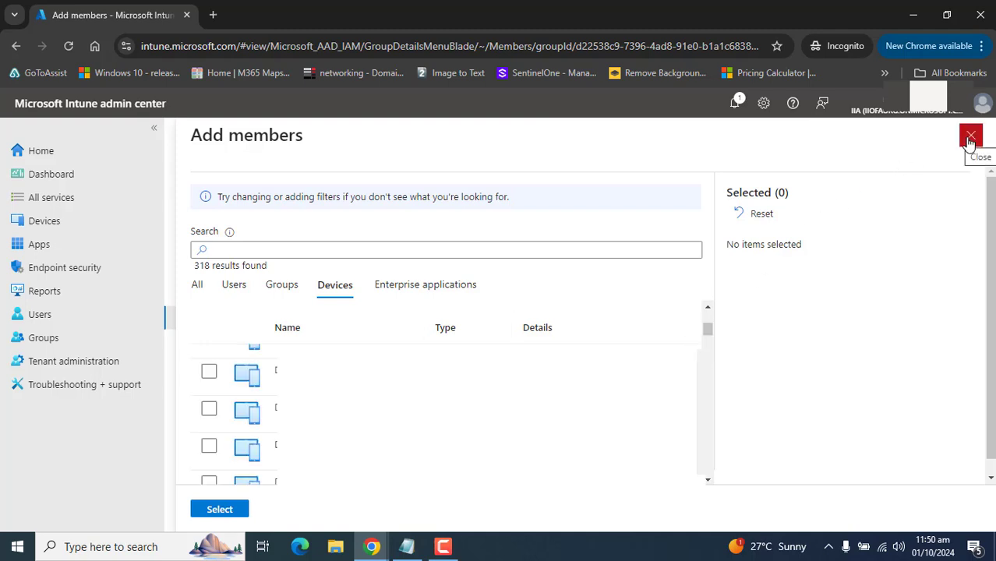
left_click(208, 374)
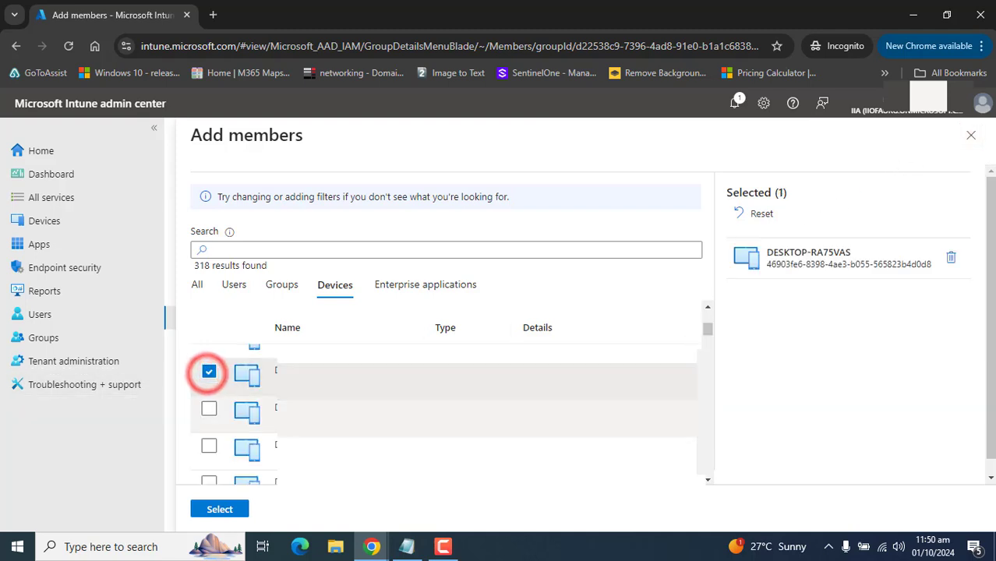
left_click(210, 511)
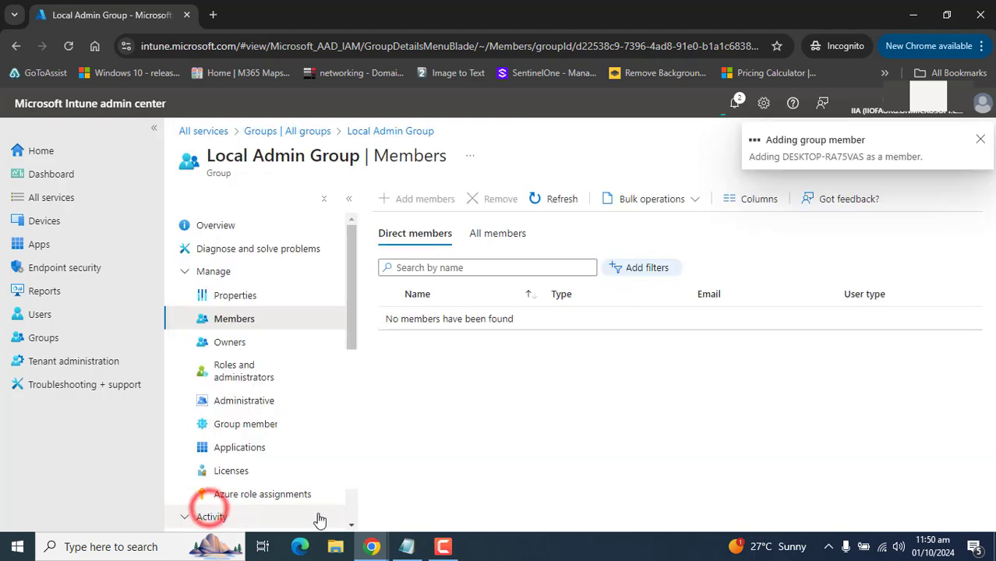
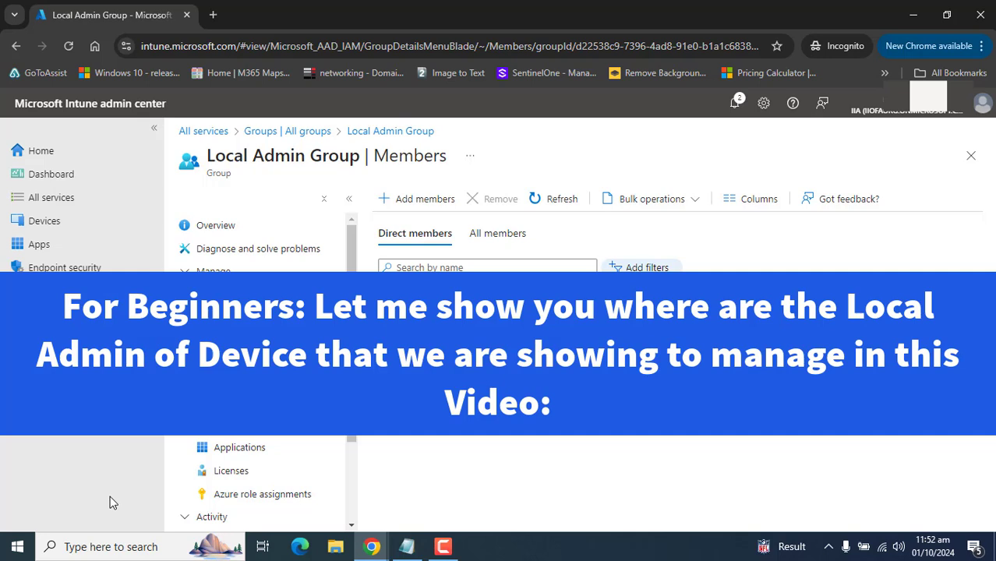
Step: Switch to Windows Computer Management and open the properties of the local Administrators group
right_click(17, 546)
left_click(72, 309)
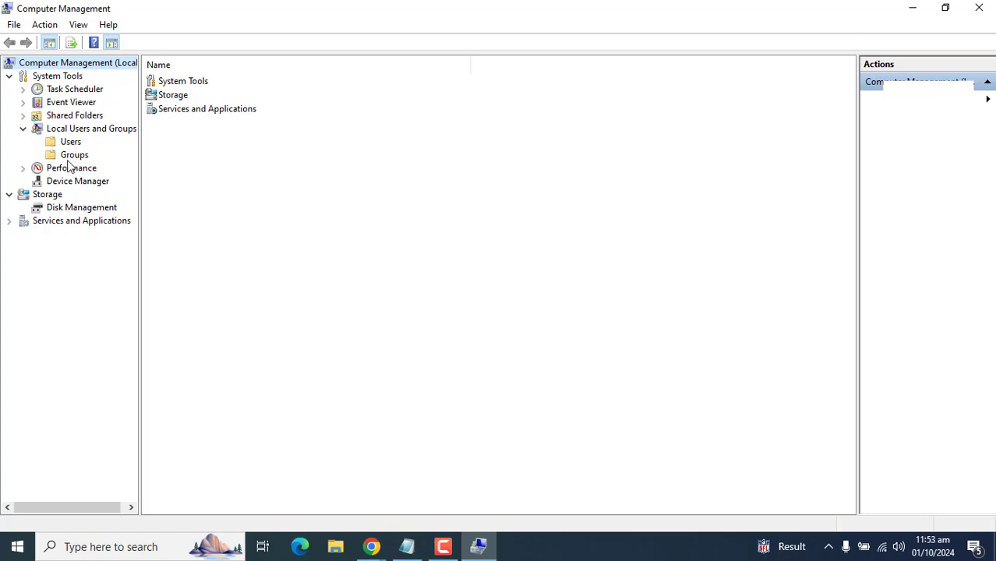
left_click(71, 155)
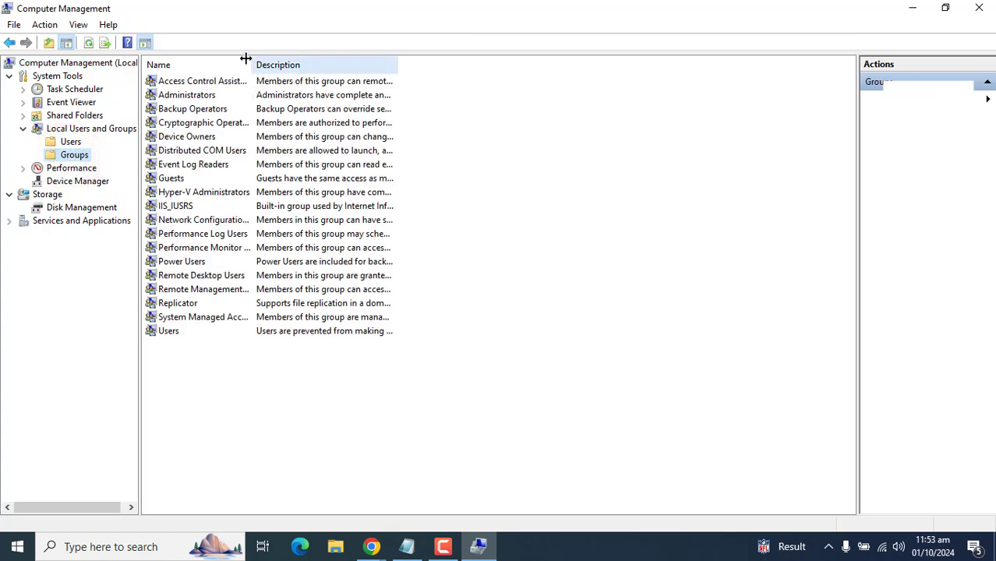
double_click(251, 64)
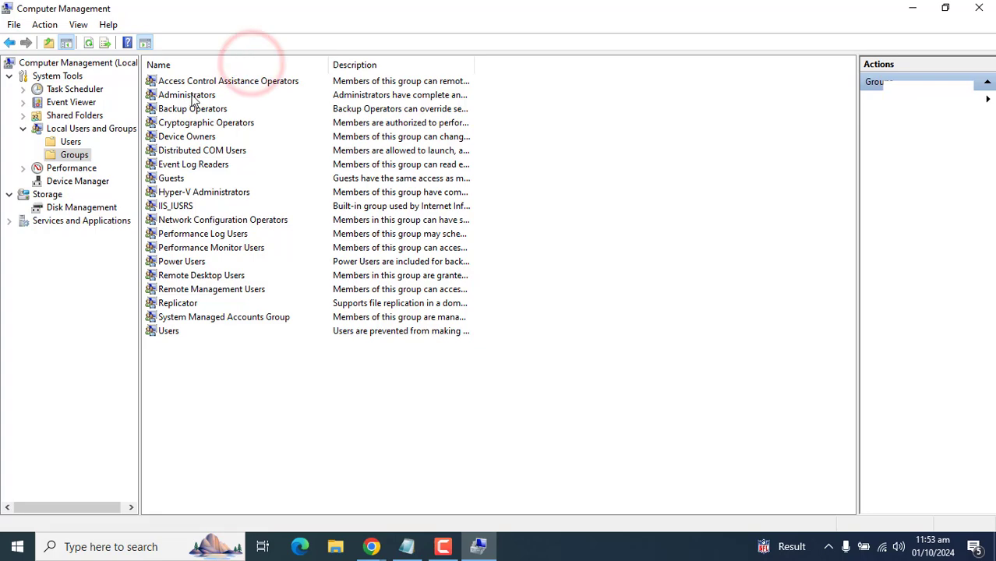
double_click(193, 95)
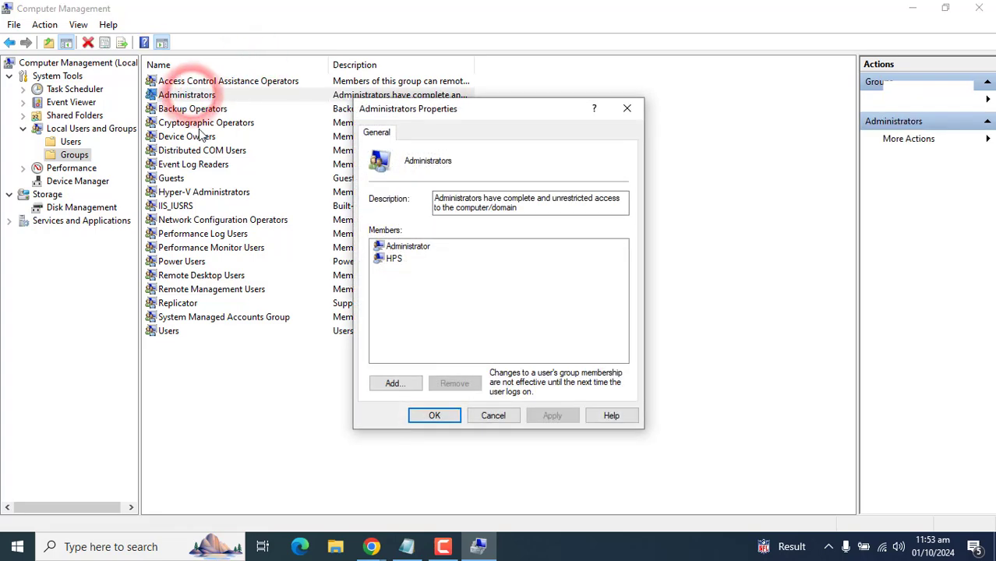
Step: Examine the description and the member accounts of the local Administrators group
left_click(396, 259)
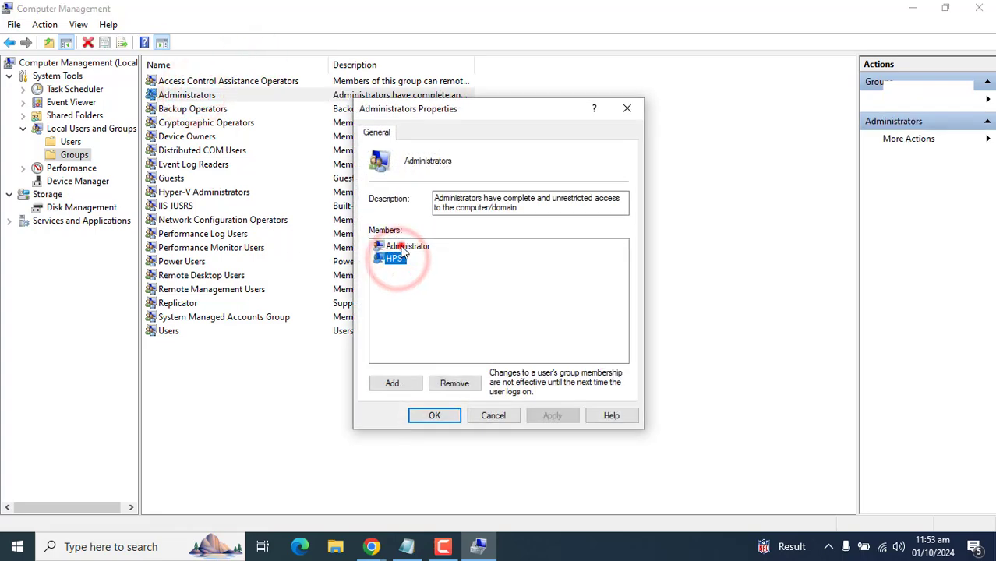
left_click(399, 247)
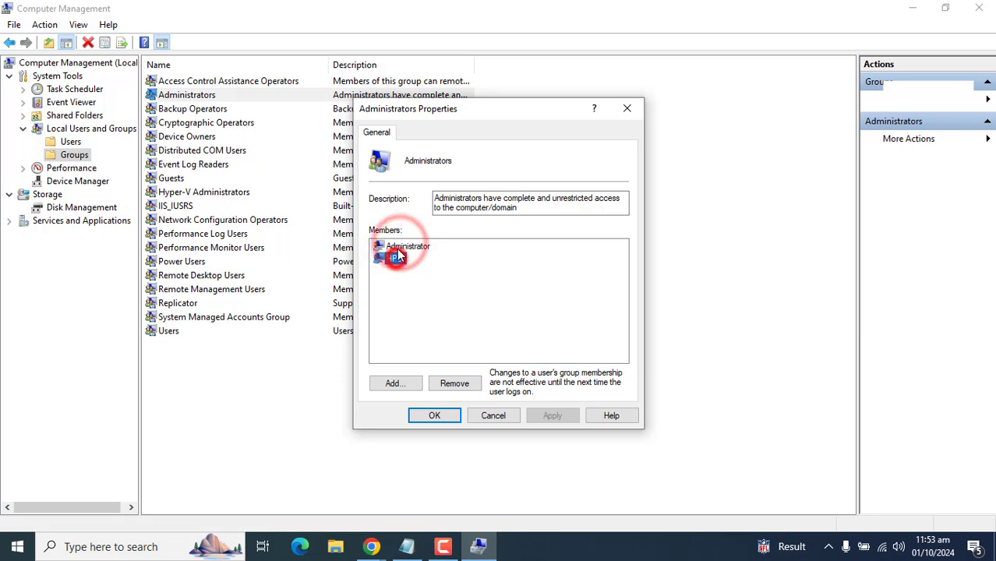
left_click(402, 281)
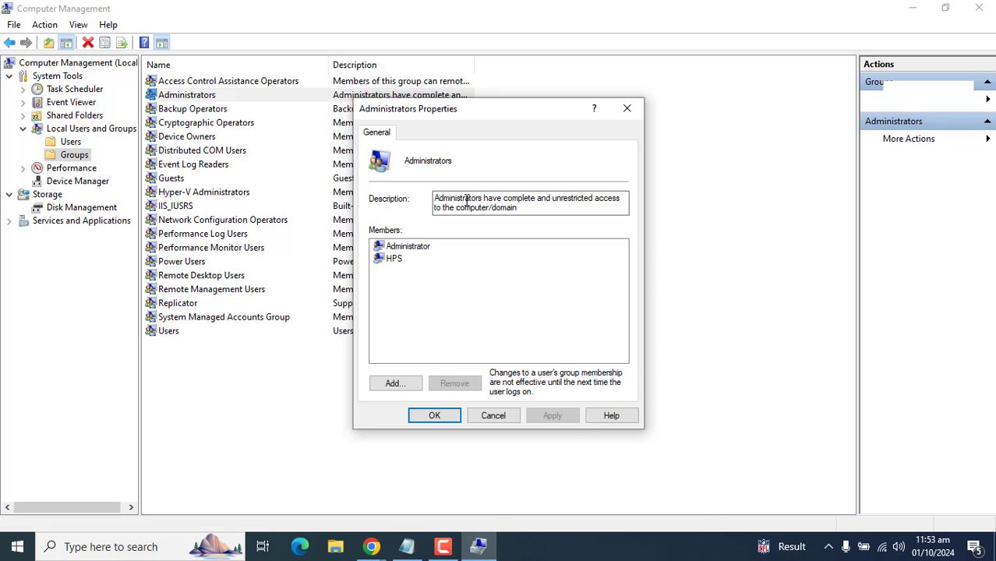
left_click_drag(434, 198, 579, 212)
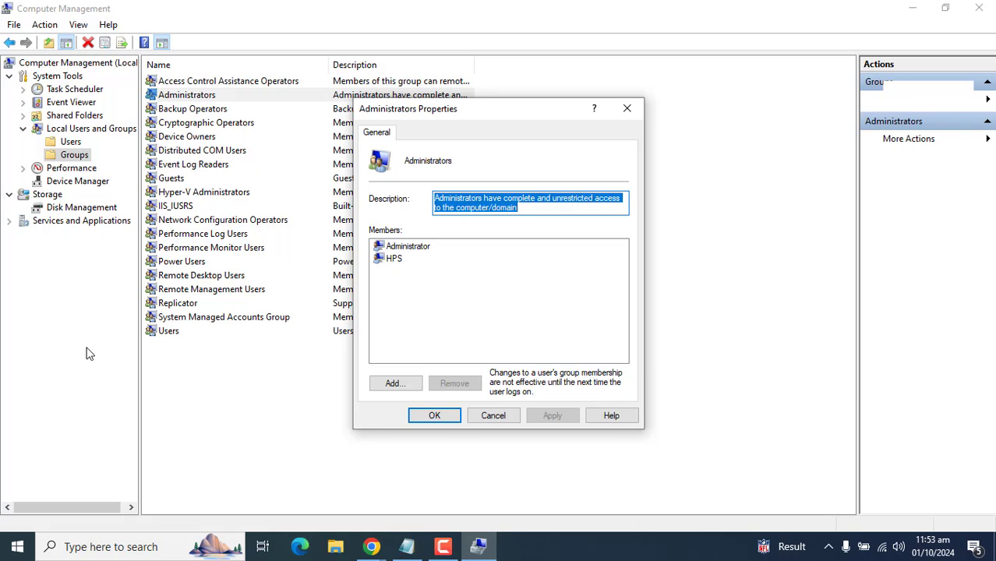
left_click(394, 258)
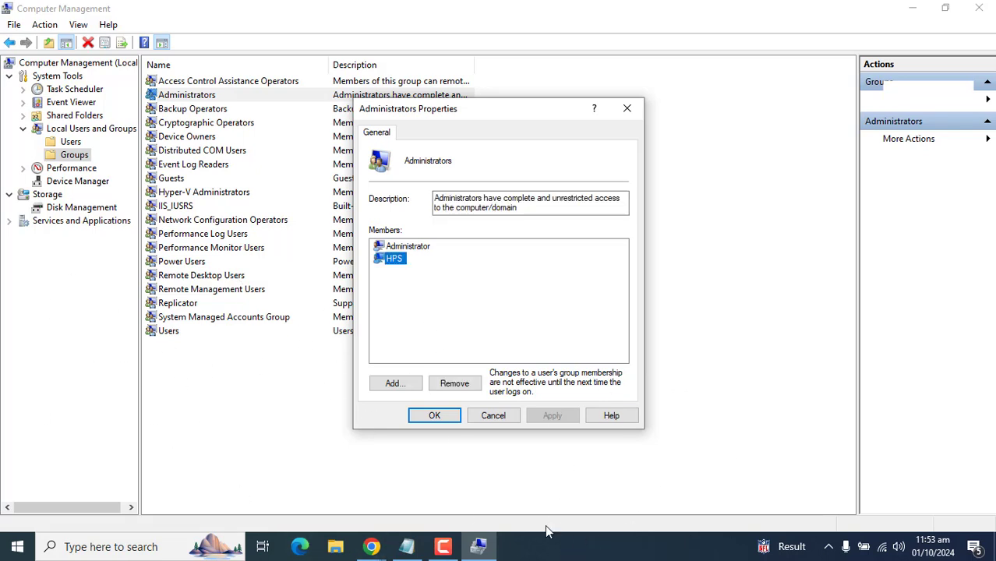
left_click(426, 327)
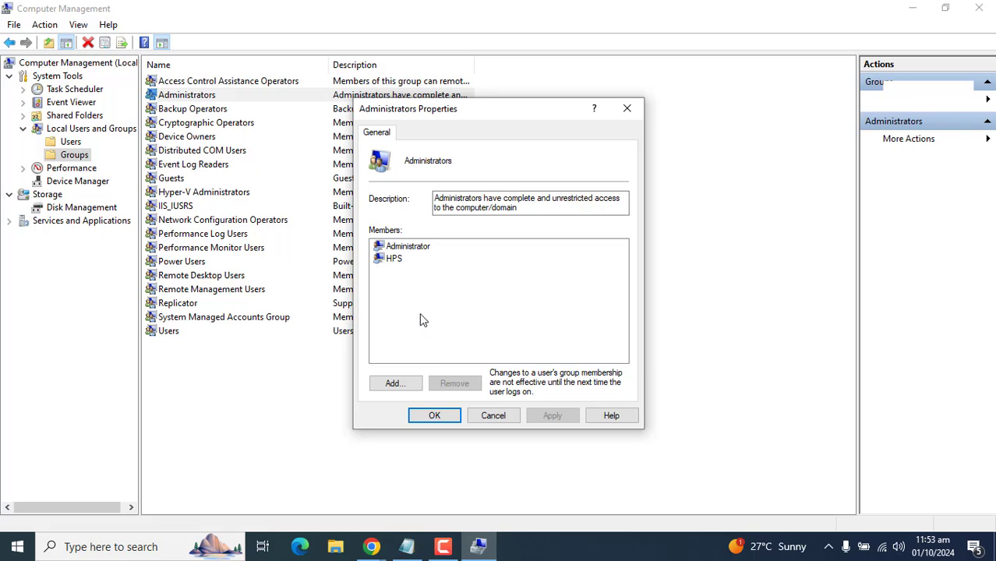
left_click_drag(396, 296, 377, 254)
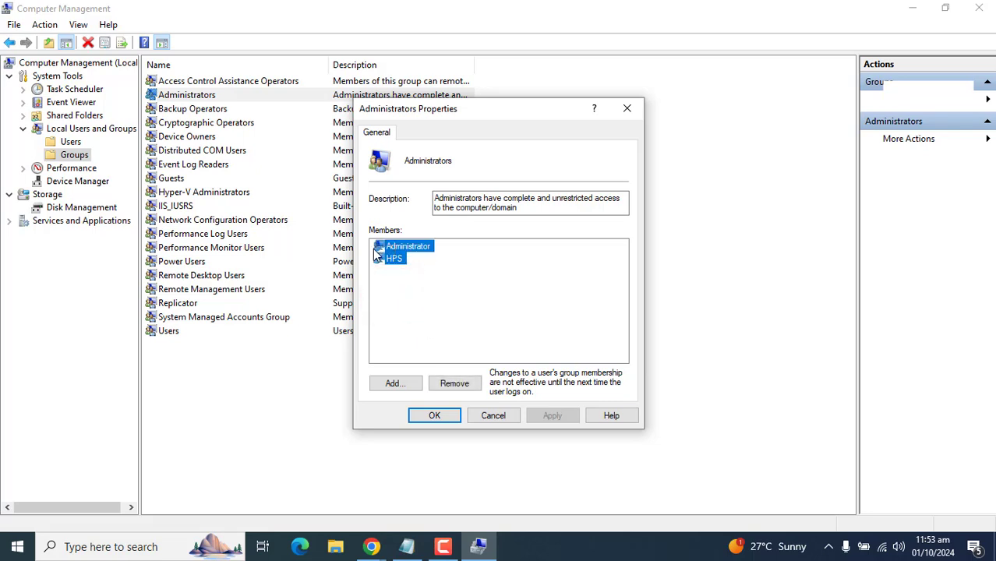
left_click(399, 308)
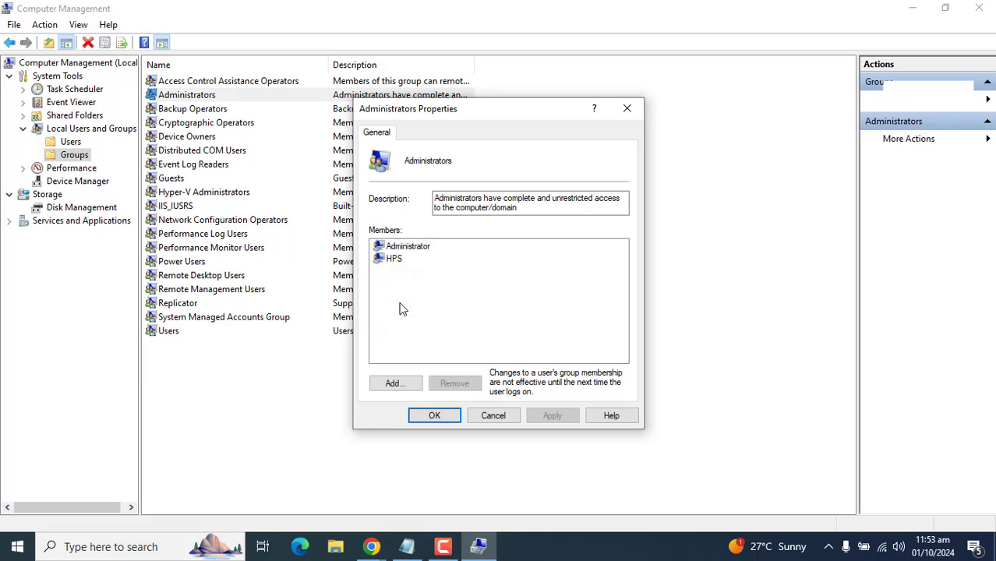
left_click_drag(395, 289, 387, 258)
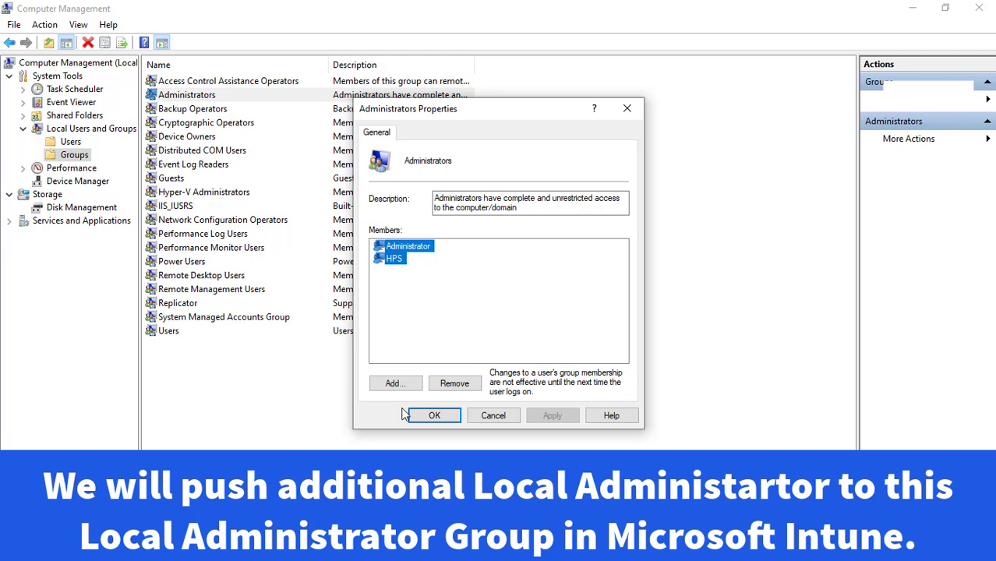
Step: Dismiss the Administrators group properties, close Computer Management and switch back to the Microsoft Intune admin center
left_click(493, 415)
left_click(979, 8)
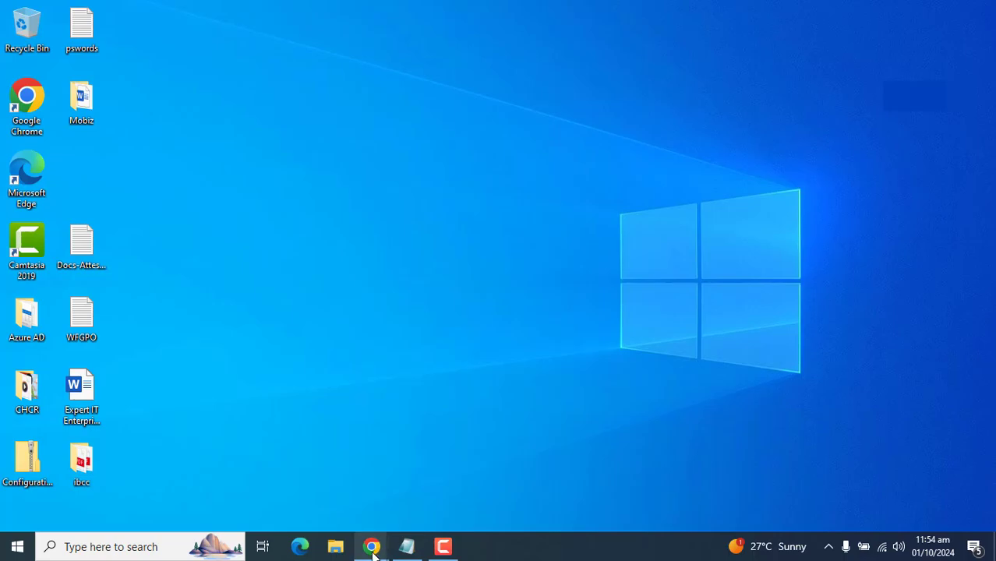
mouse_move(373, 544)
left_click(413, 498)
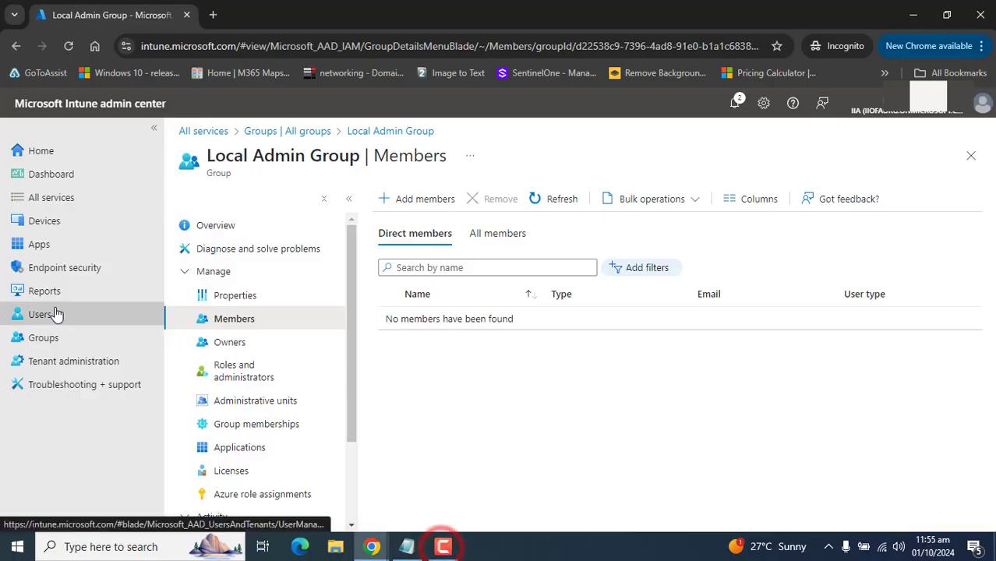
Step: Start creating a new internal user in Intune with the user principal name testlocaladmin
left_click(56, 313)
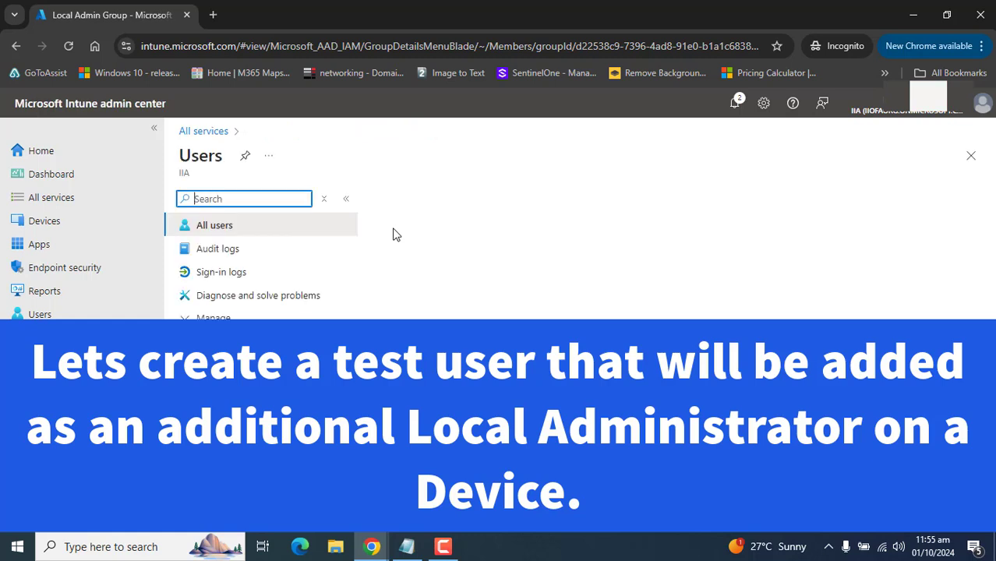
left_click(406, 201)
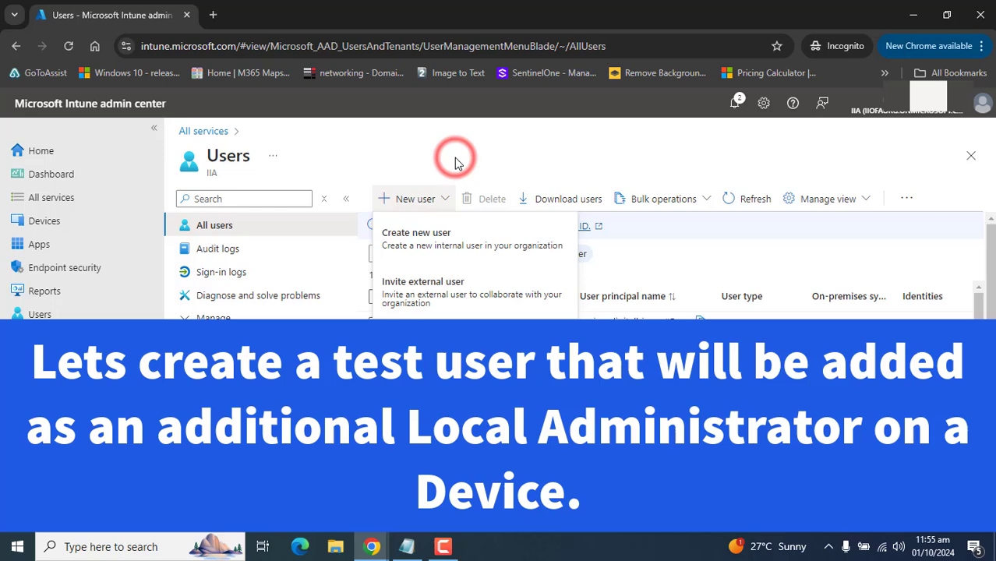
left_click(413, 233)
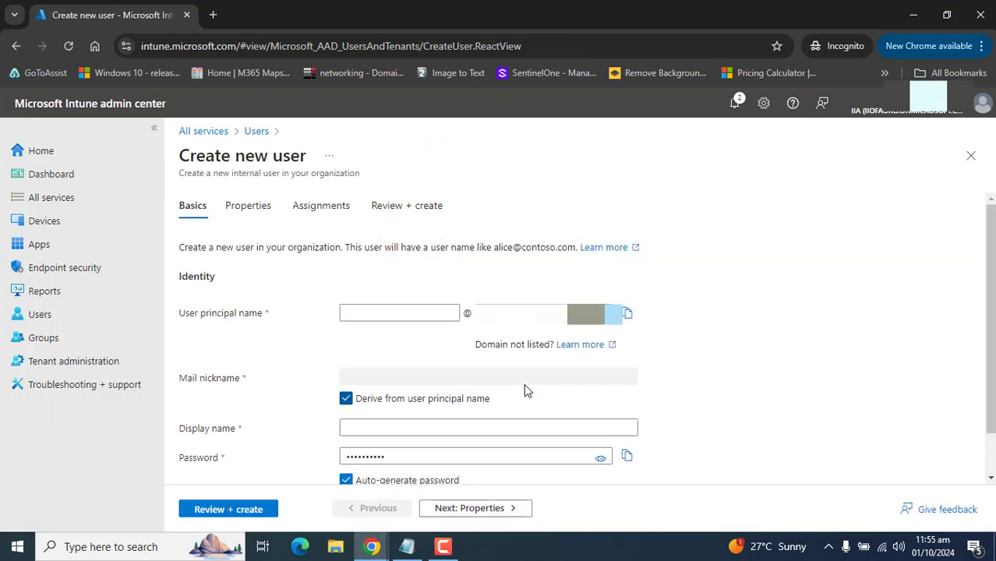
left_click(412, 313)
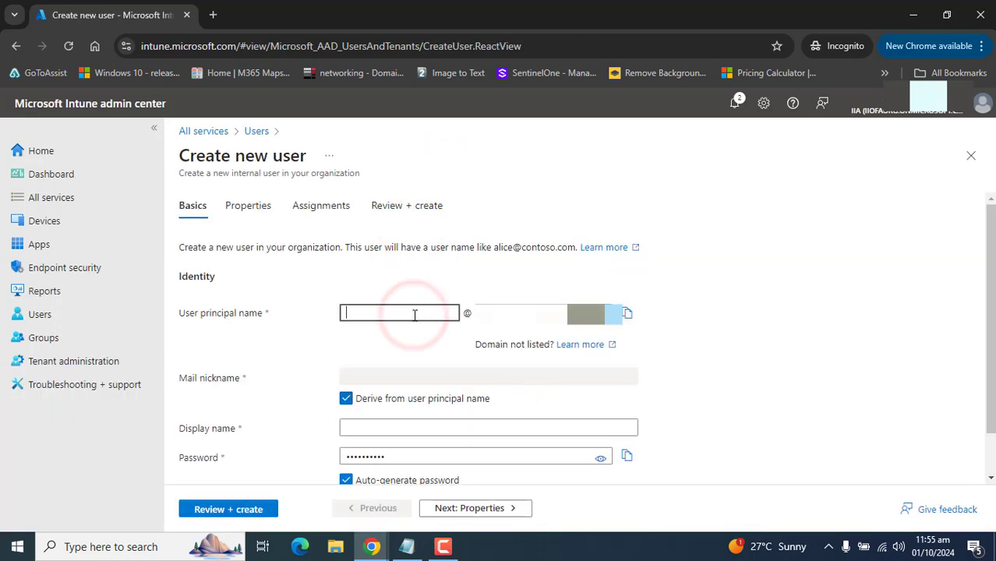
type("test")
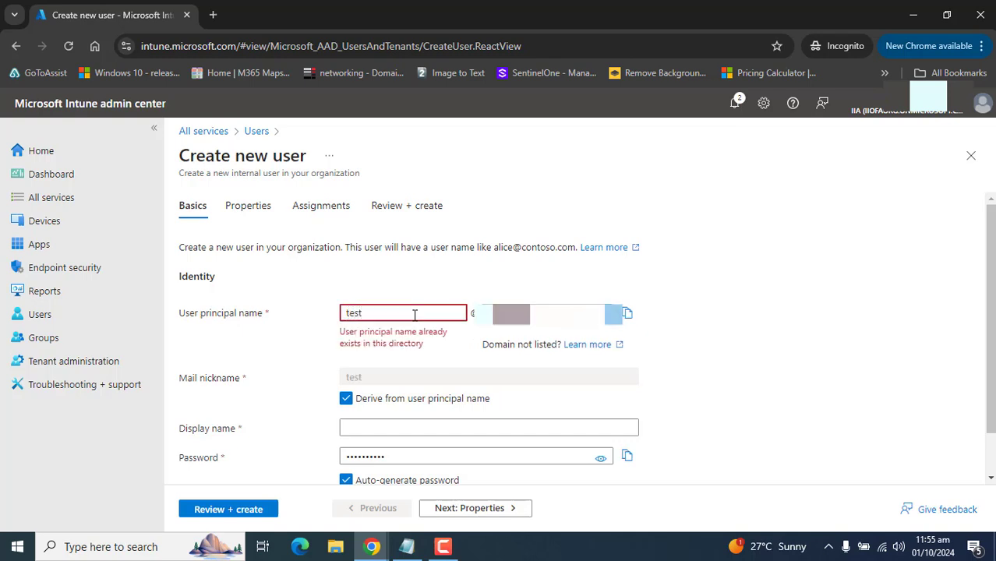
type("localadmu")
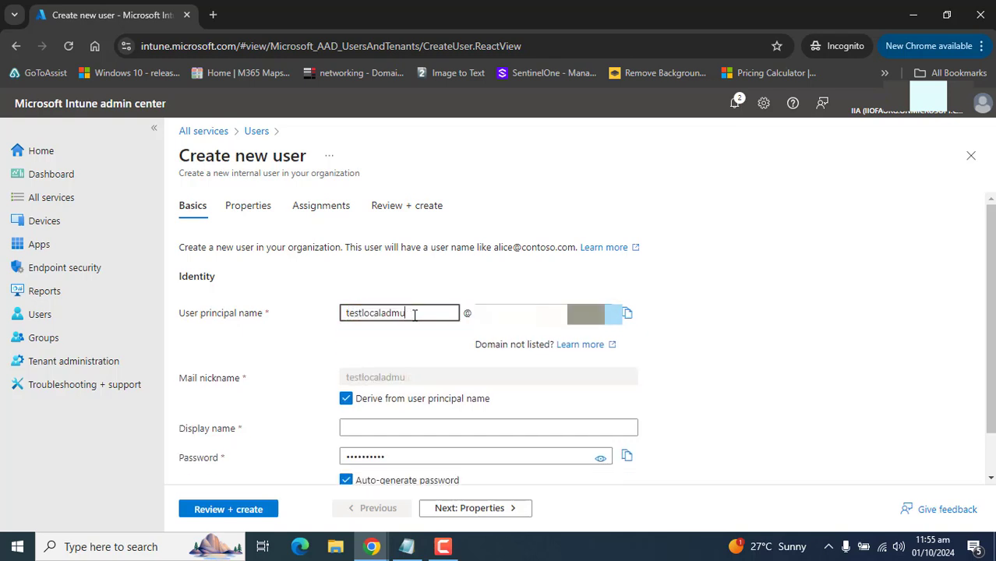
type("inmin")
Step: Set the new user's display name to Test Local Admin and create the account with an auto-generated password
left_click(380, 427)
type("Test")
key("BackSpace")
key("BackSpace")
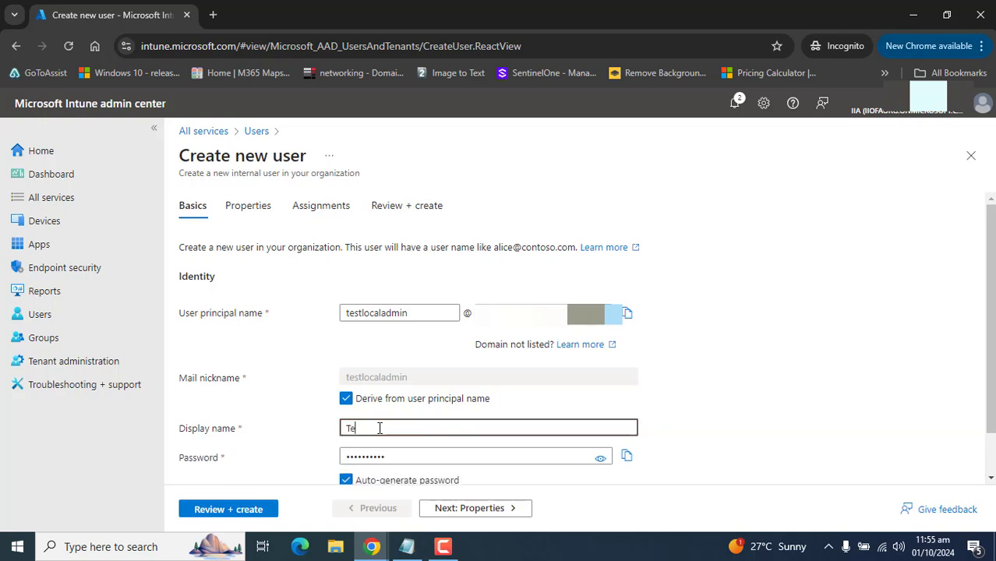
type("st Local Admin")
scroll(873, 396, "down", 1)
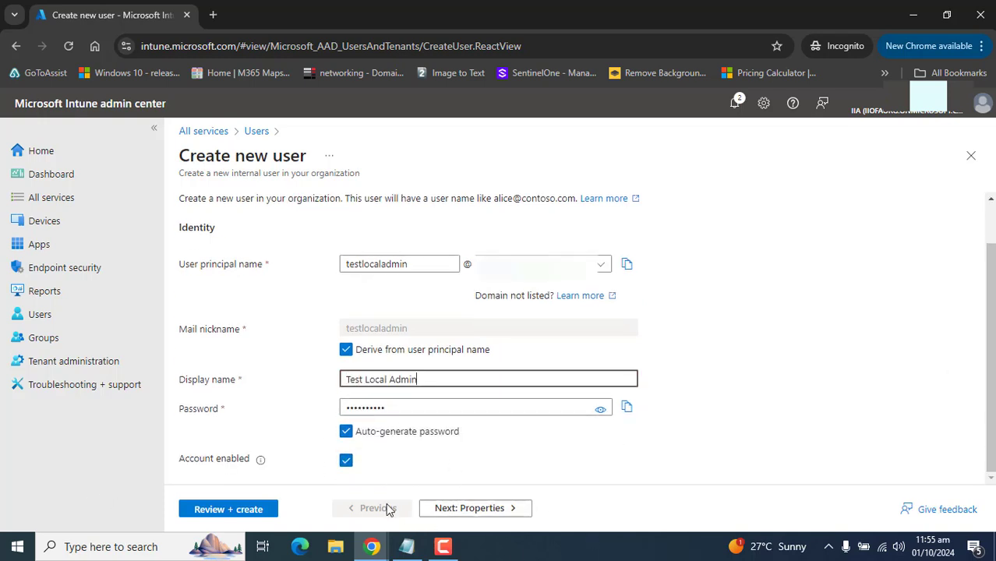
left_click(242, 508)
left_click(212, 508)
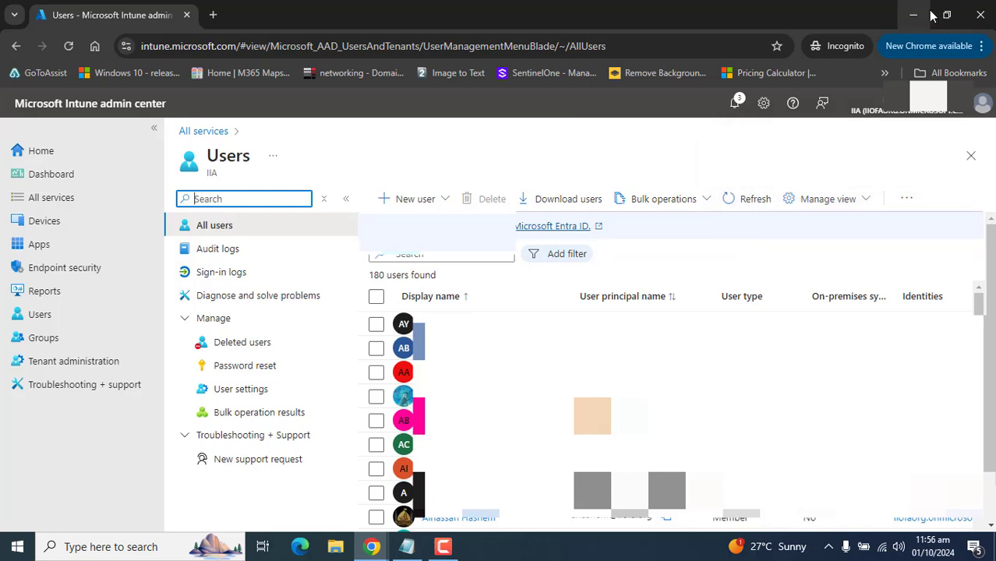
Step: Switch to Computer Management to check the local Administrators group's members, then return to the Intune admin center
key("alt+Tab")
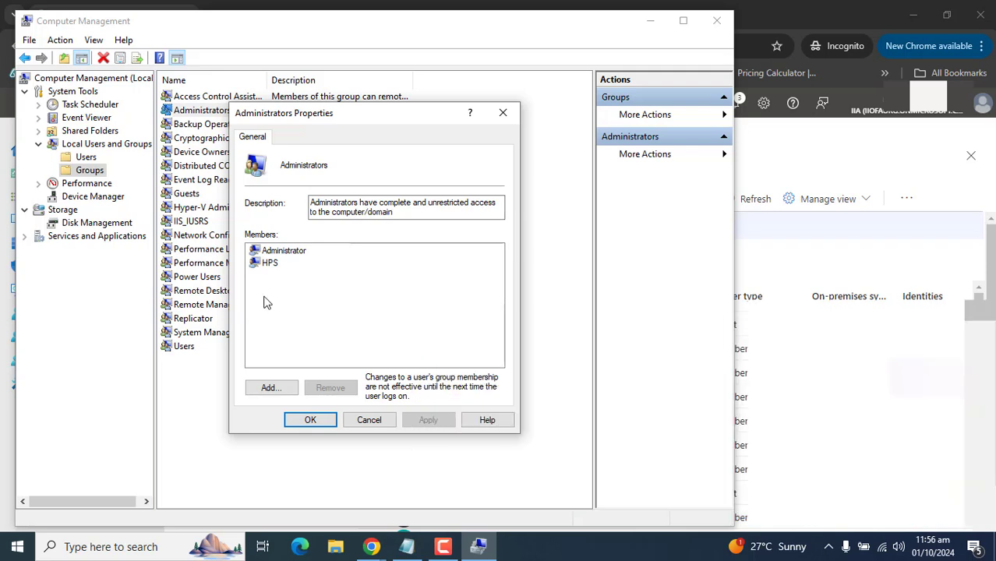
left_click(263, 301)
left_click(370, 420)
key("alt+Tab")
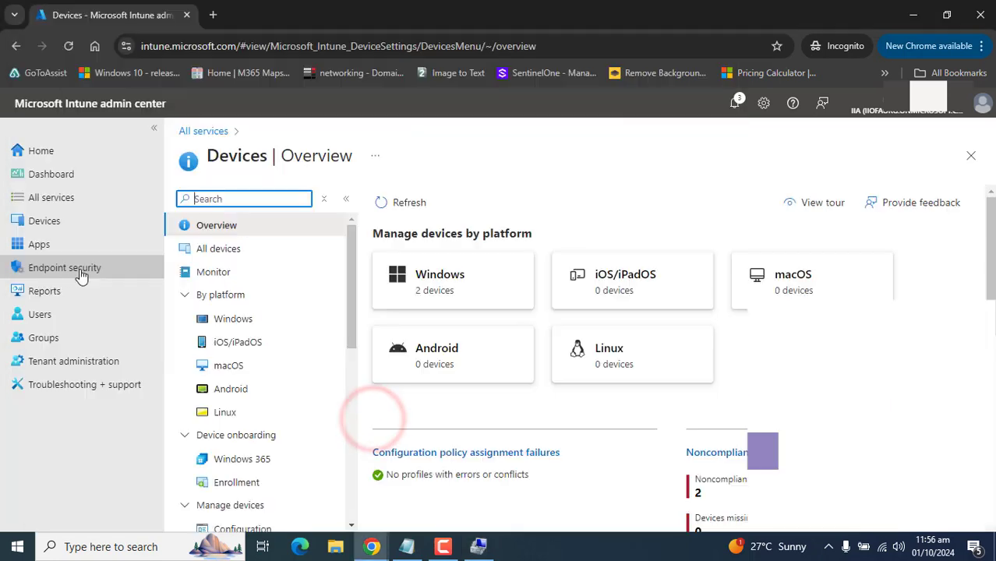
Step: Open the Account protection policies in the Endpoint security area
left_click(64, 272)
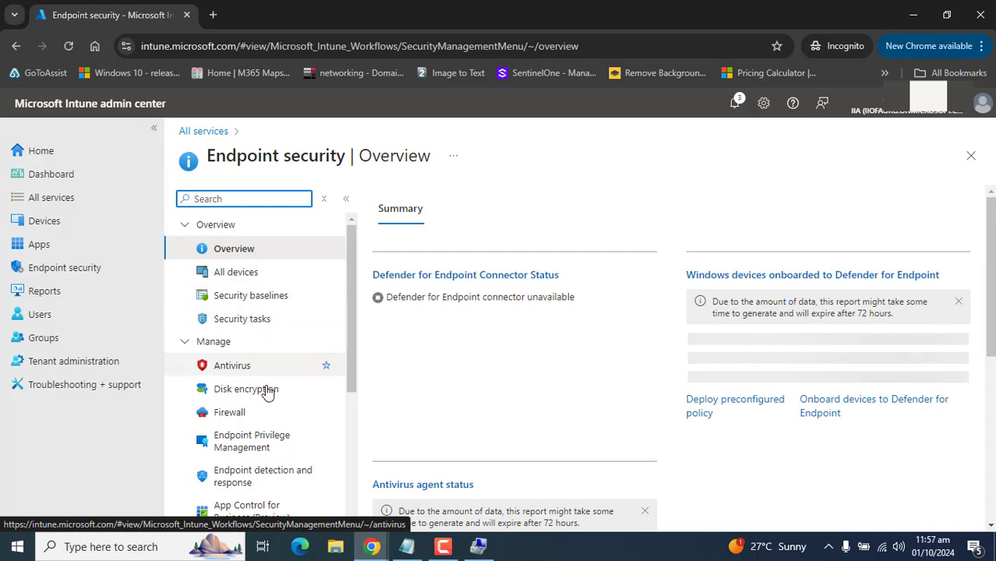
left_click_drag(349, 302, 348, 374)
left_click(238, 448)
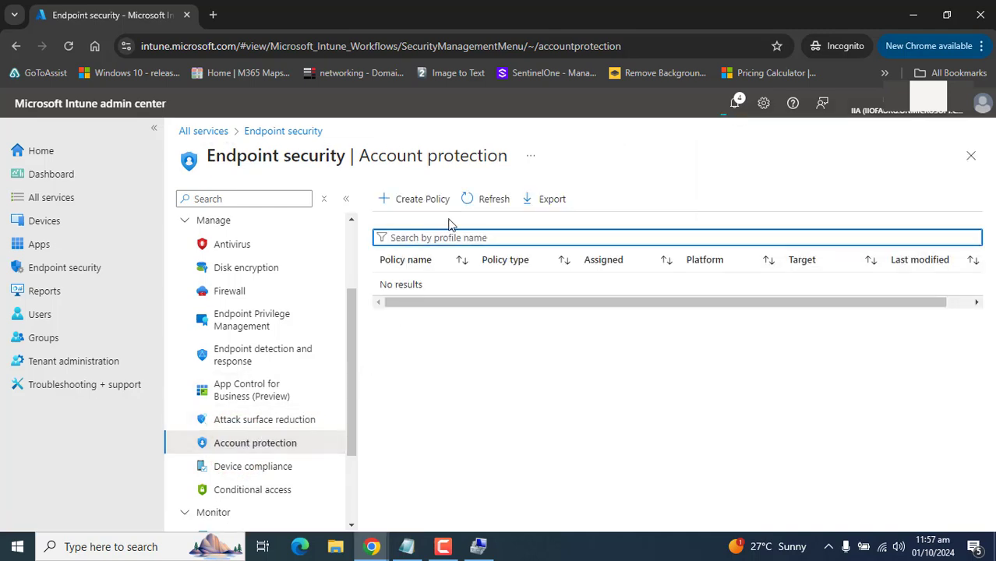
Step: Create an account protection policy for the Windows platform using the Local user group membership profile
left_click(422, 202)
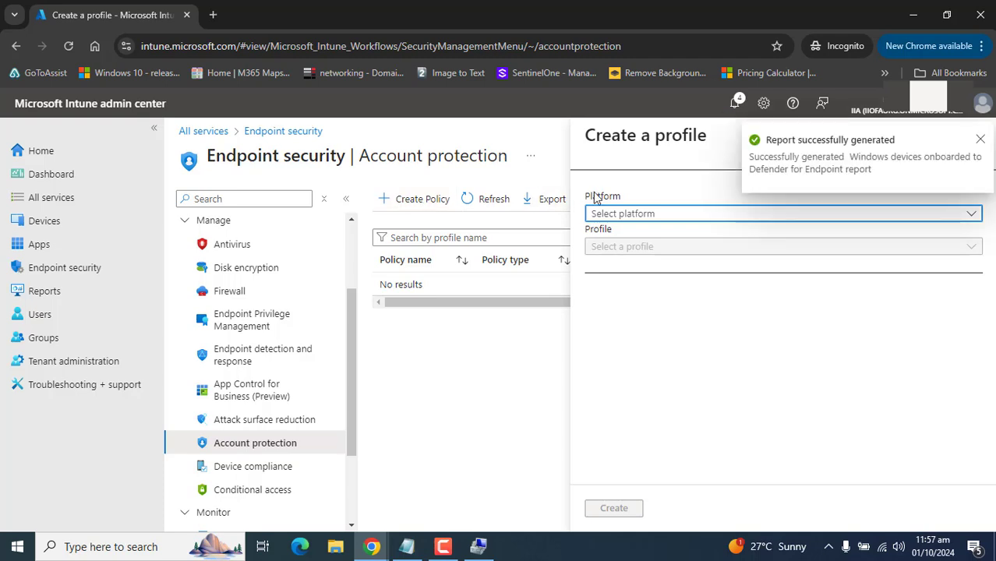
left_click(699, 216)
left_click(612, 234)
left_click(621, 247)
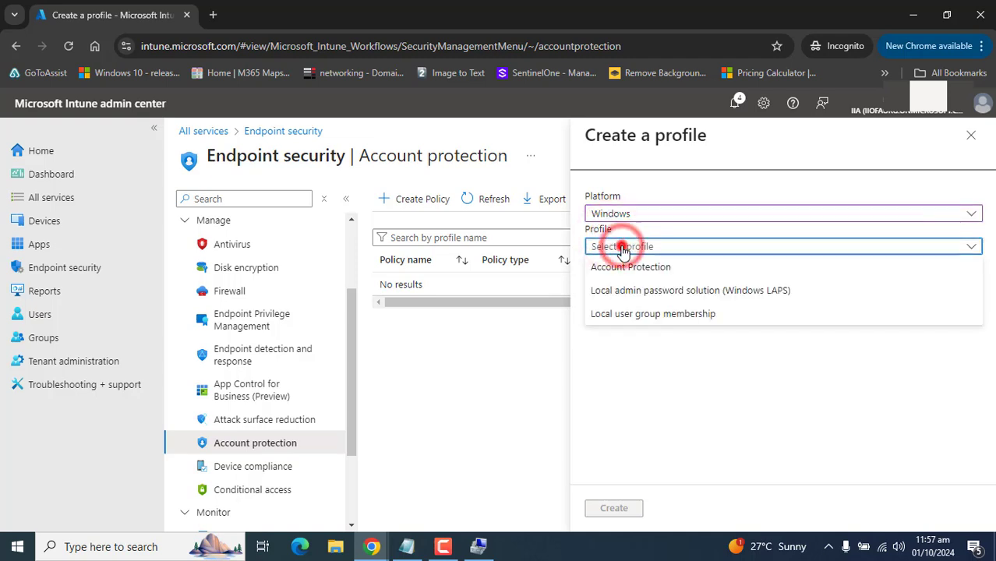
left_click(622, 246)
left_click(443, 546)
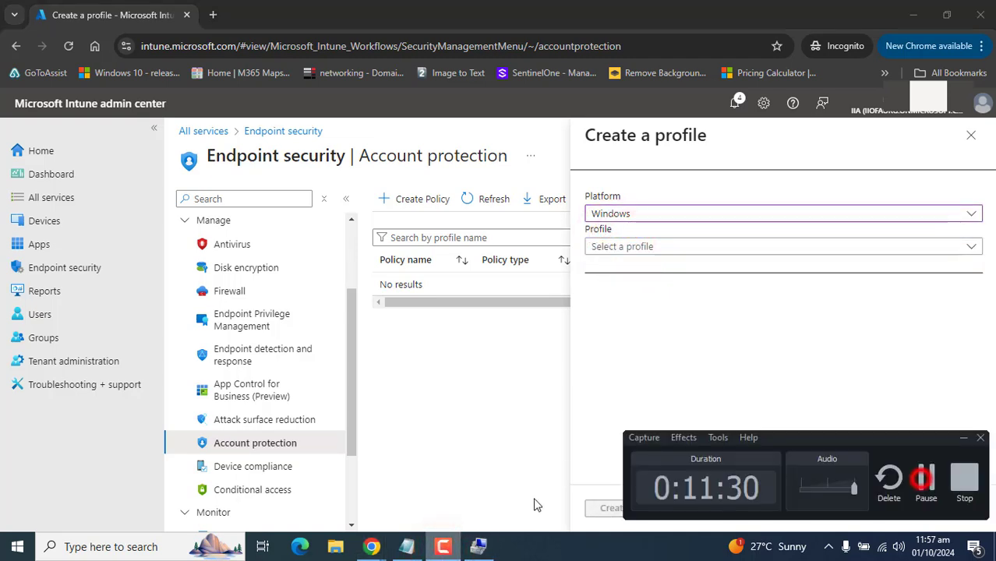
left_click(918, 476)
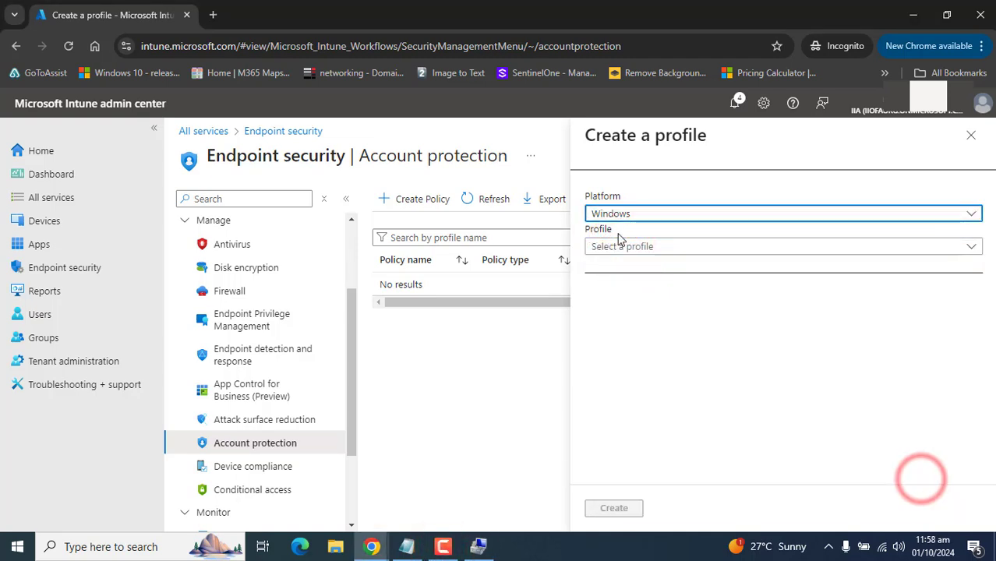
left_click(700, 248)
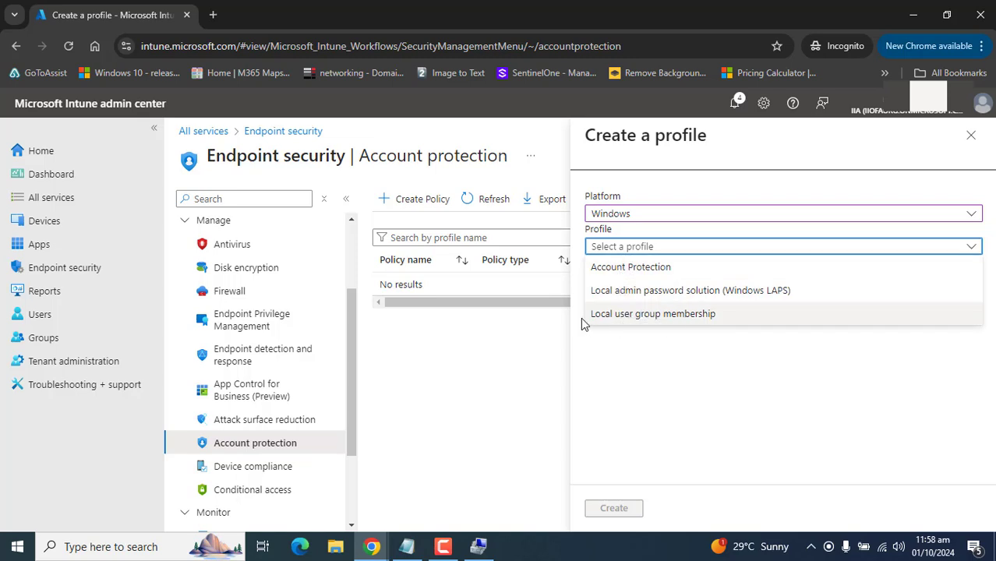
left_click(644, 316)
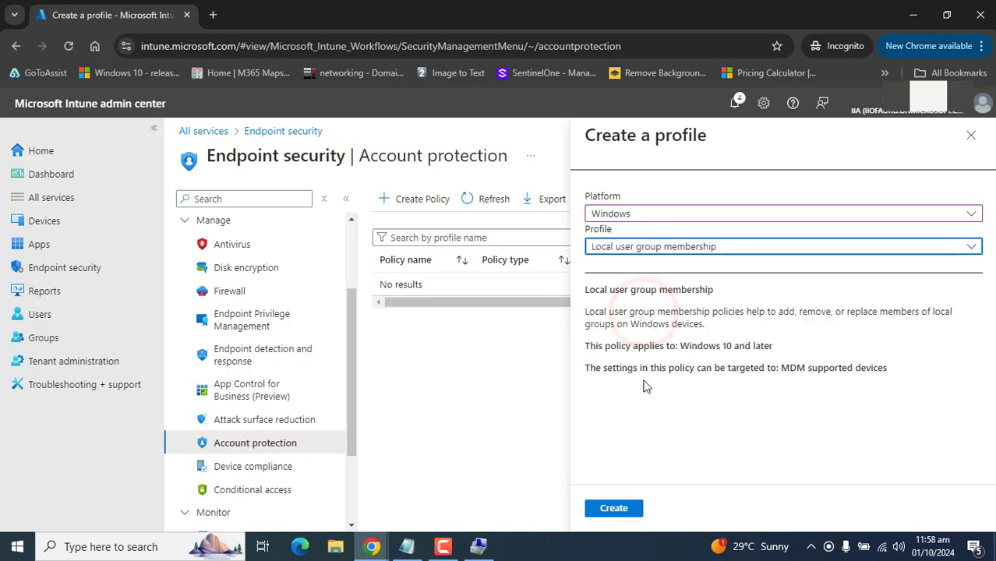
left_click(614, 510)
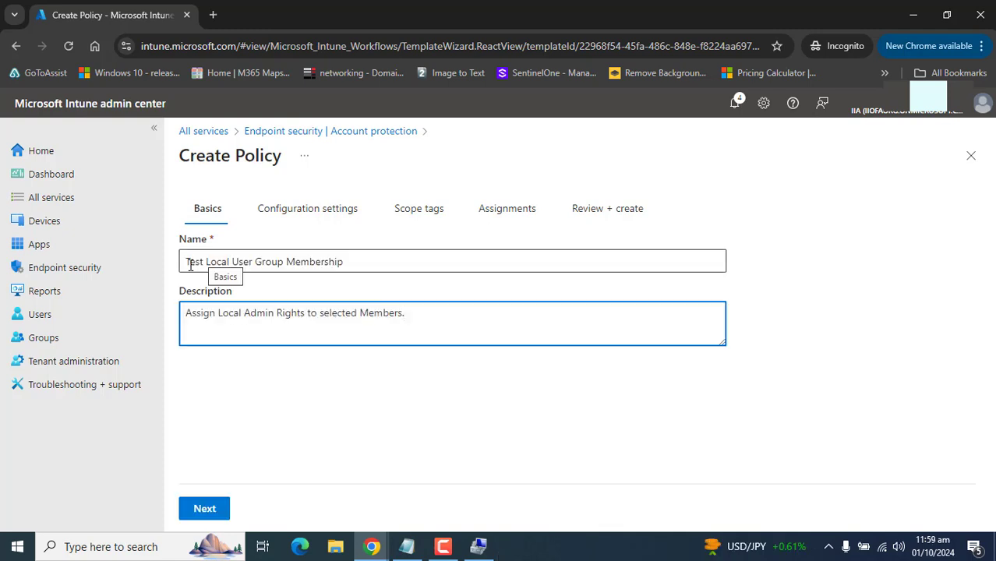
Step: Review the policy's name and description, and continue to its configuration settings
left_click_drag(187, 261, 316, 262)
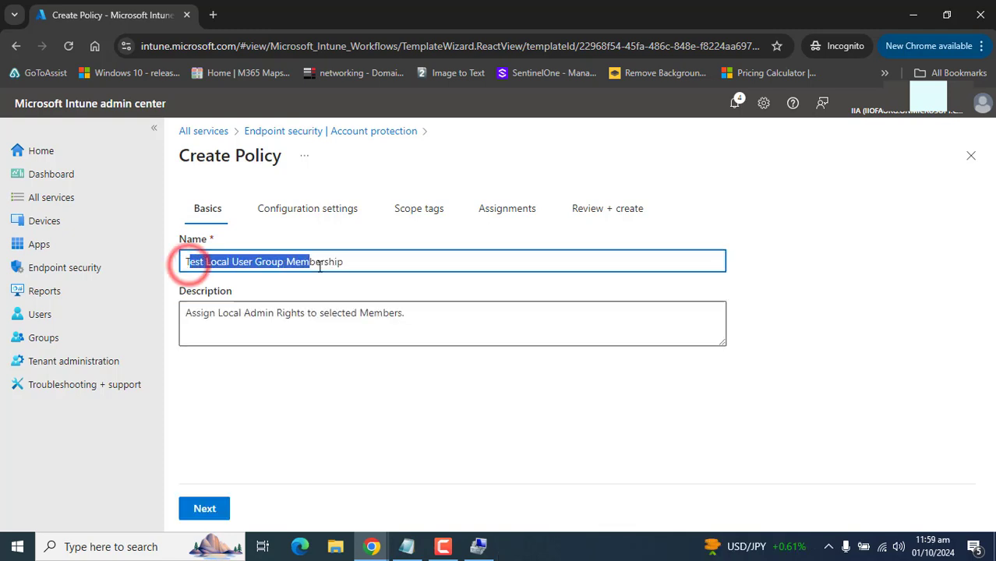
left_click(404, 313)
left_click_drag(268, 312, 187, 323)
left_click(318, 381)
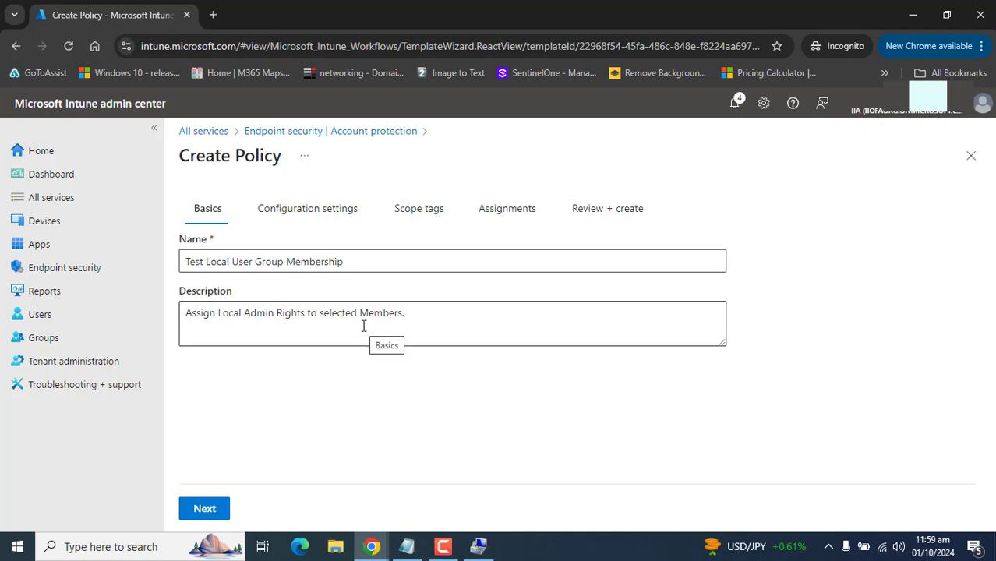
left_click(206, 510)
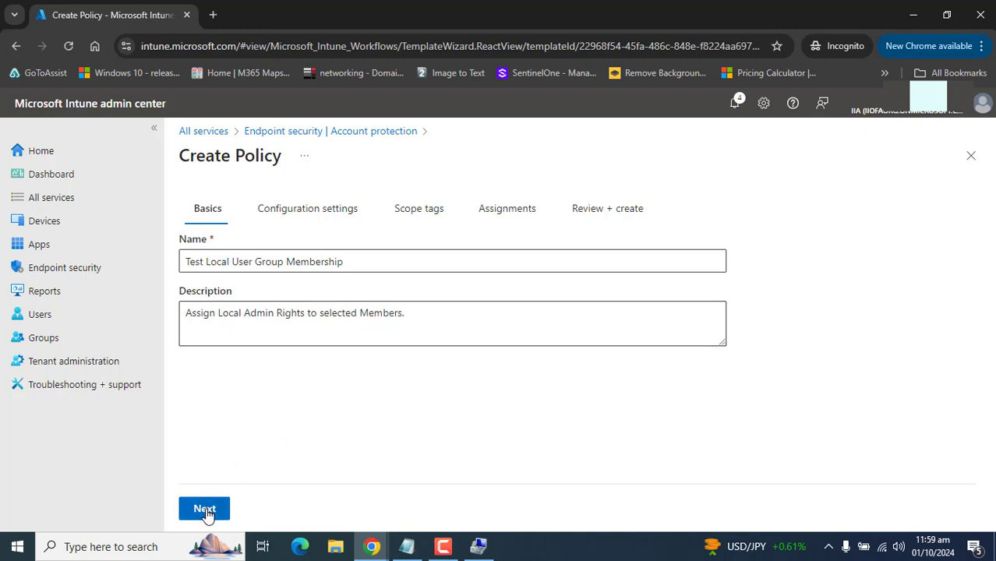
left_click(206, 511)
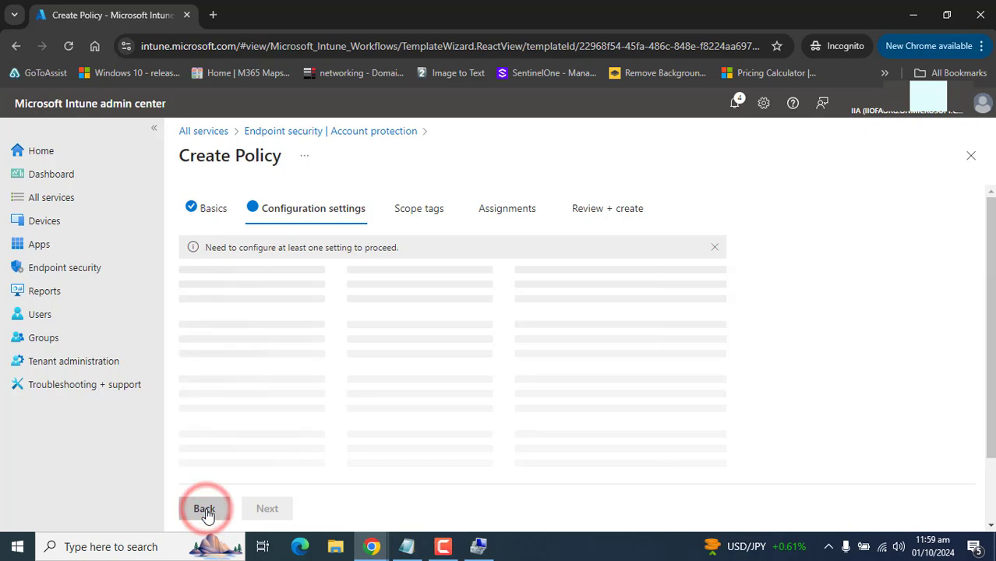
Step: Add a group configuration entry for the Administrators local group to the policy
scroll(974, 423, "down", 3)
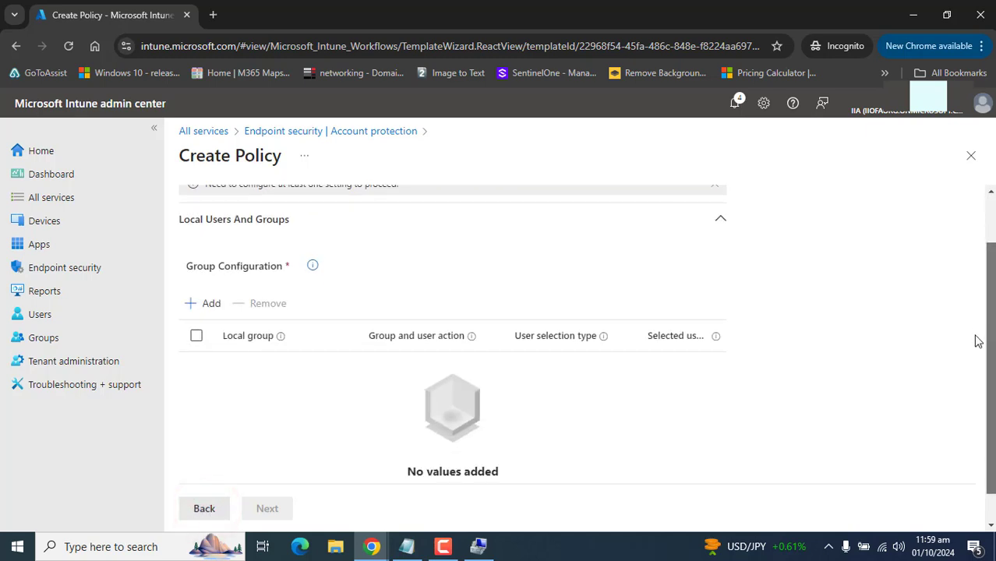
left_click(209, 268)
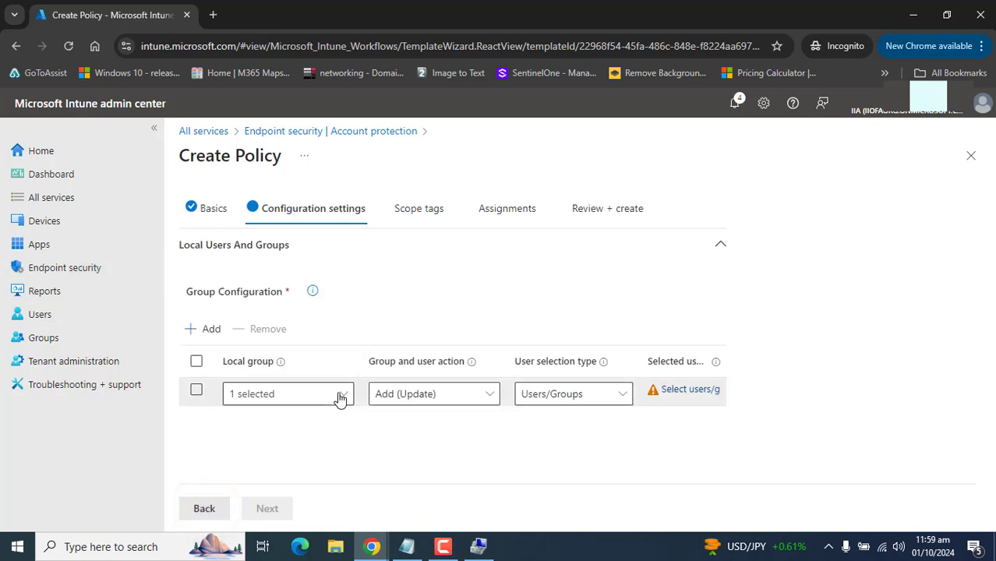
left_click(341, 396)
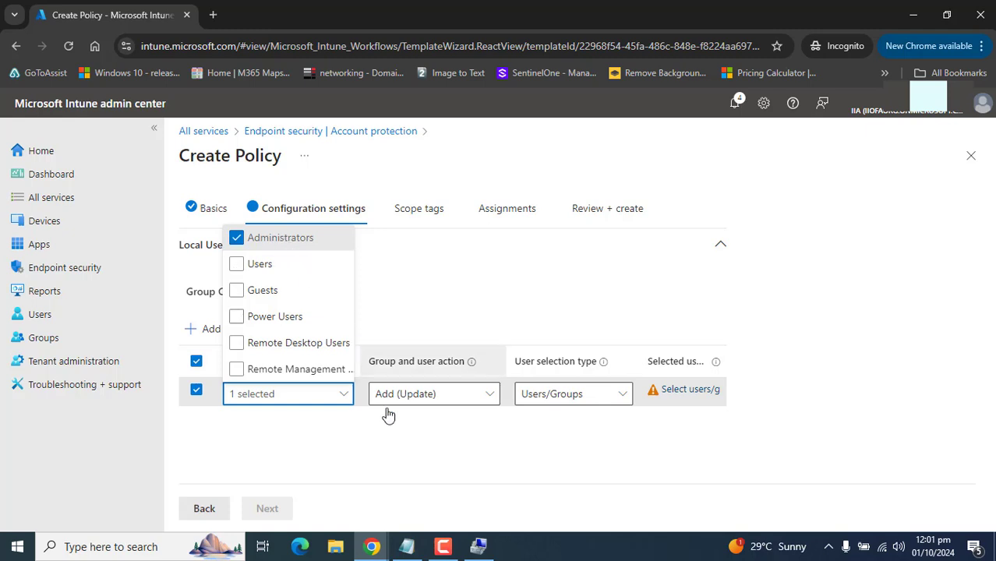
Step: Set the group and user action of the Administrators entry to Add (Update)
left_click(434, 393)
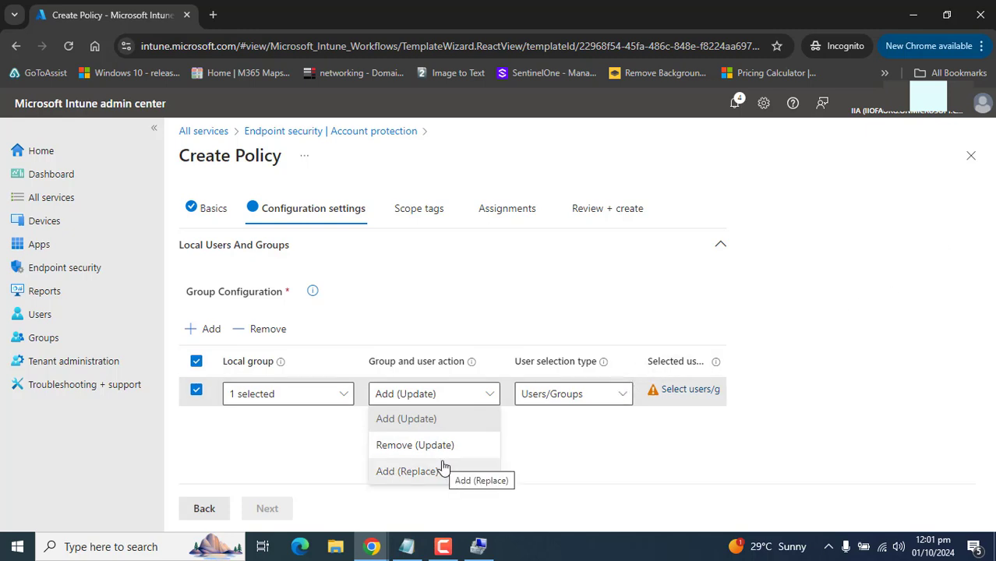
key("ctrl+minus")
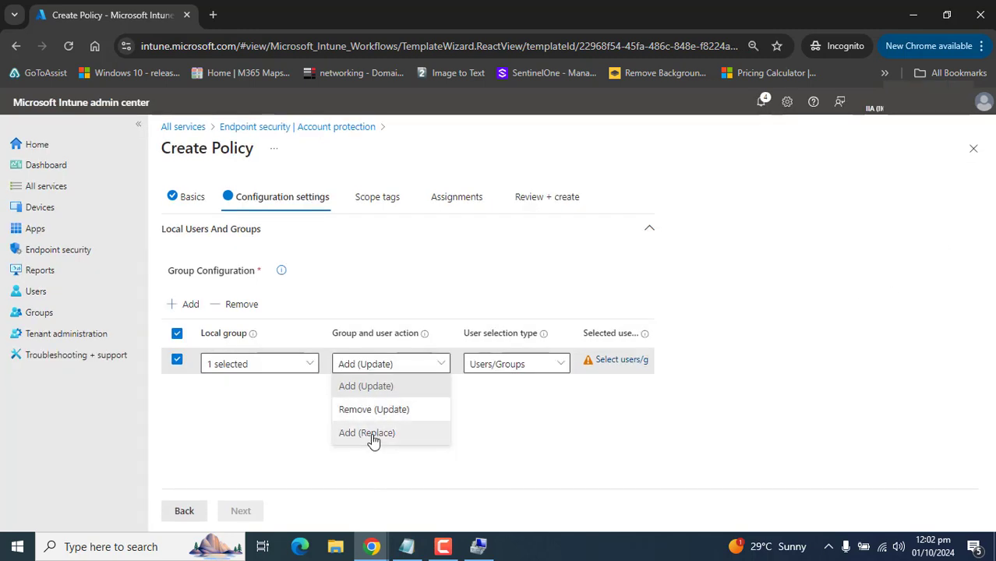
left_click(444, 547)
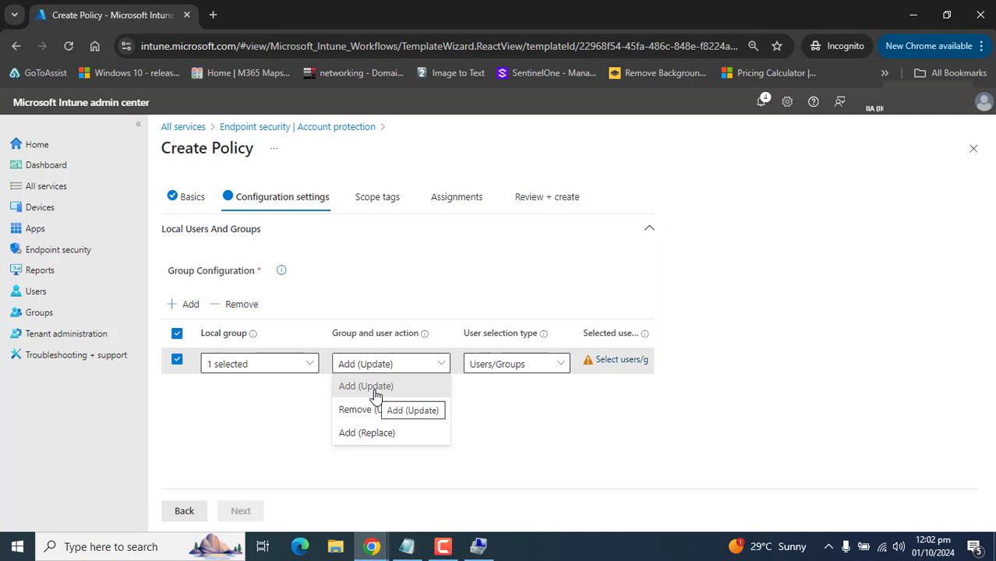
left_click(443, 546)
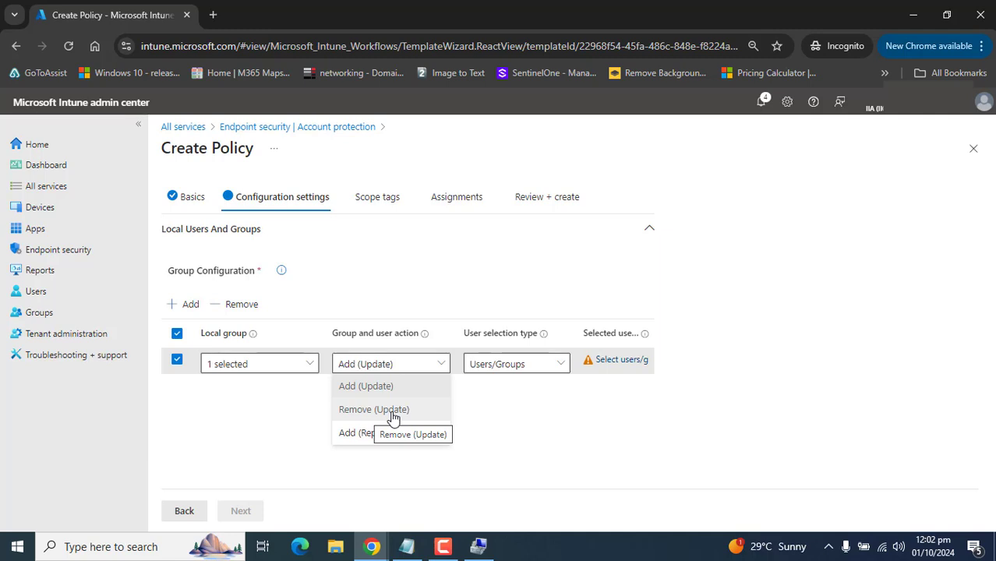
left_click(444, 546)
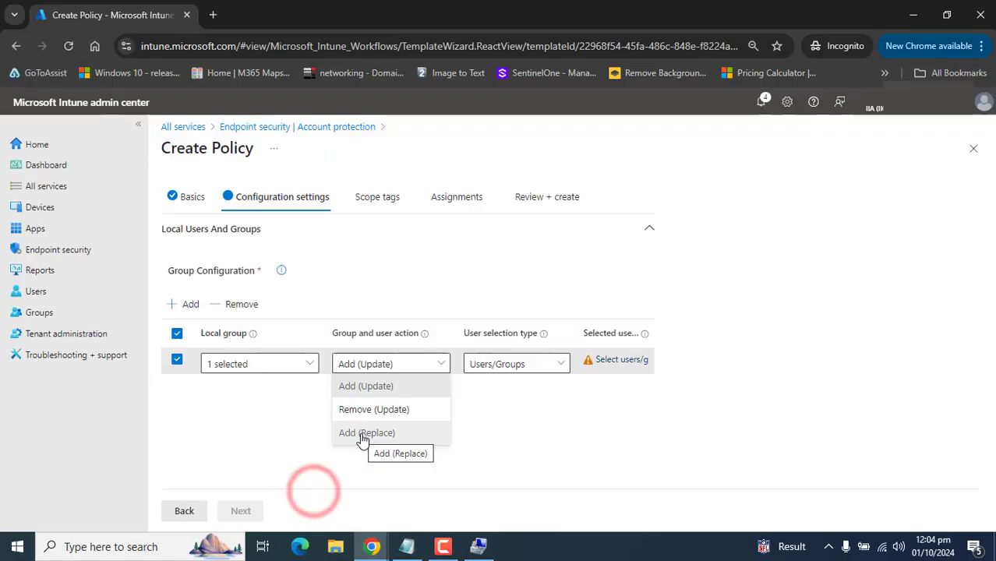
left_click(442, 546)
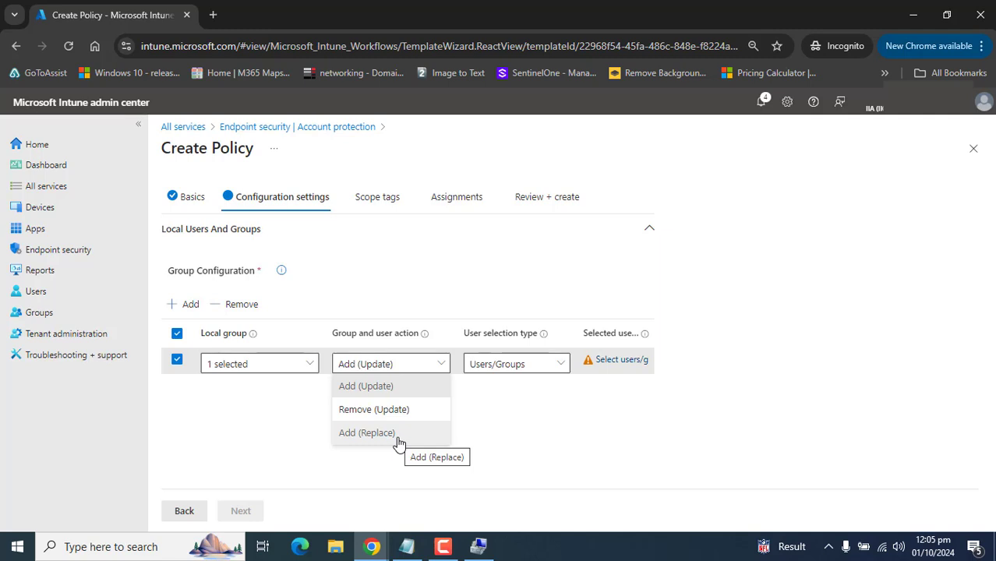
left_click(442, 553)
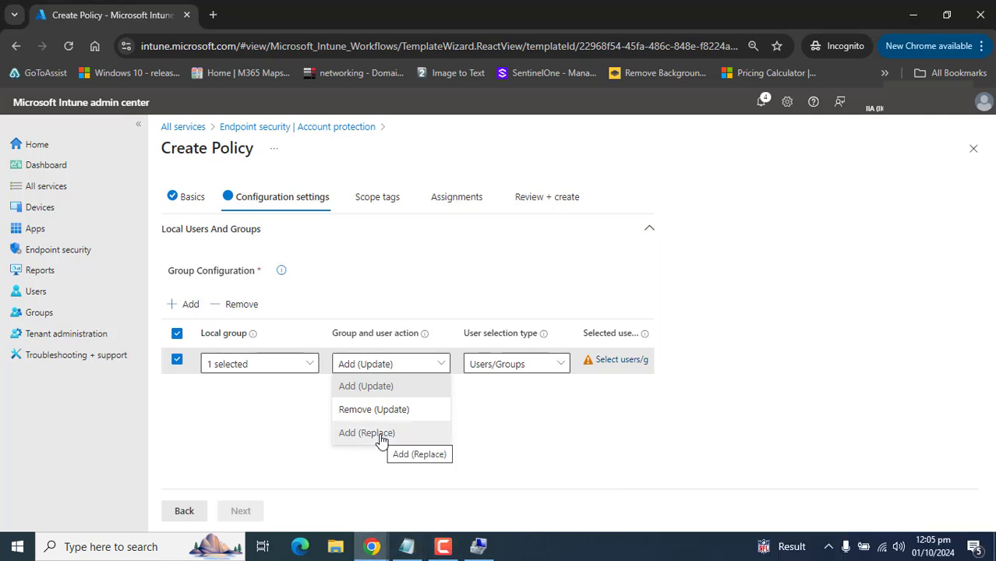
left_click(442, 550)
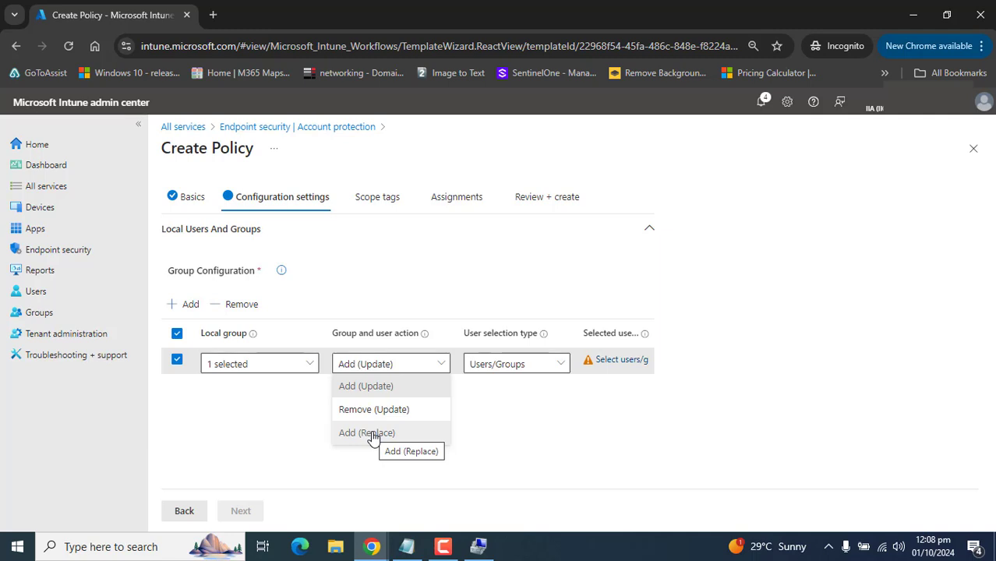
left_click(363, 385)
left_click(443, 546)
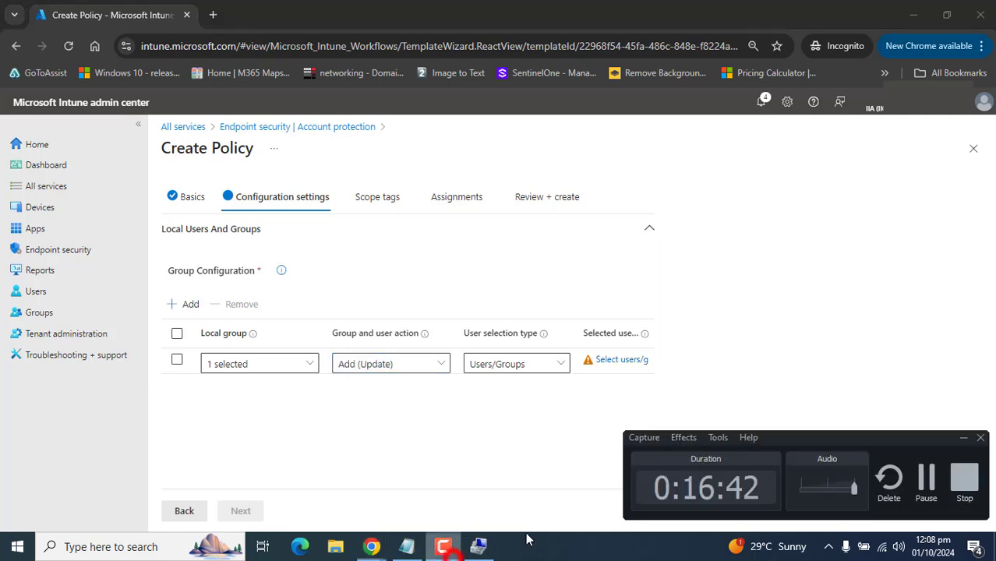
left_click(443, 546)
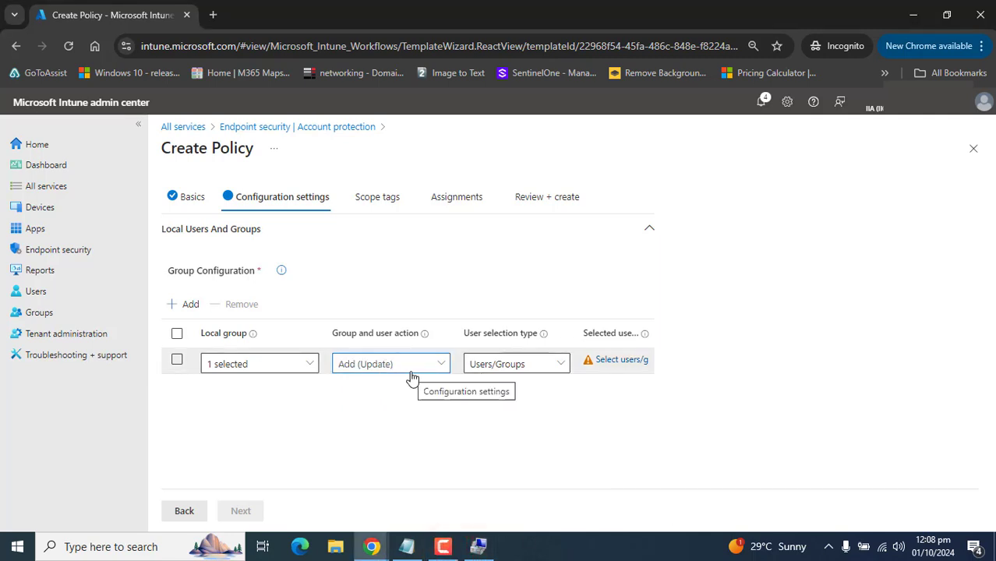
left_click(443, 547)
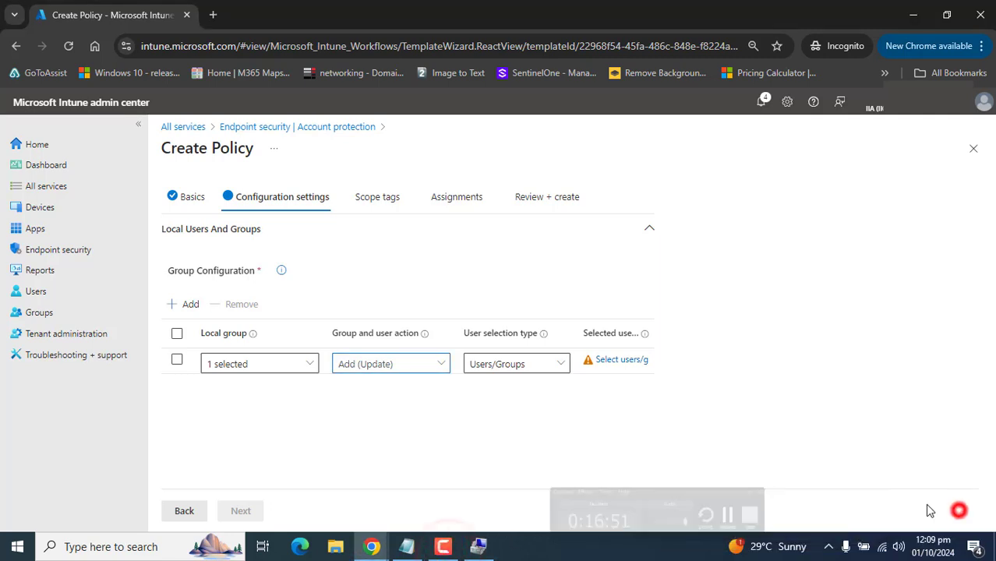
Step: Set the user selection type of the Administrators entry to Users/Groups
left_click(499, 364)
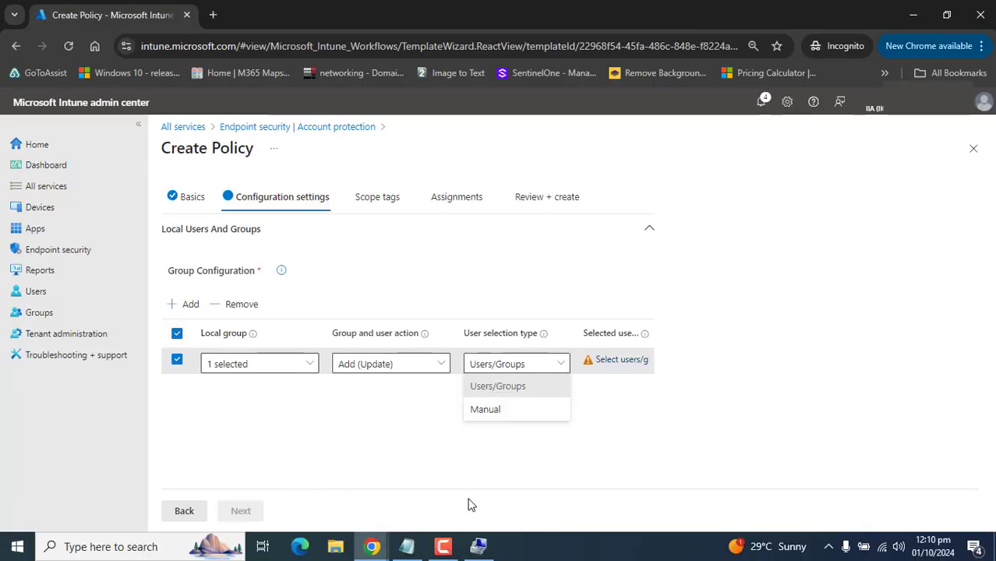
left_click(443, 547)
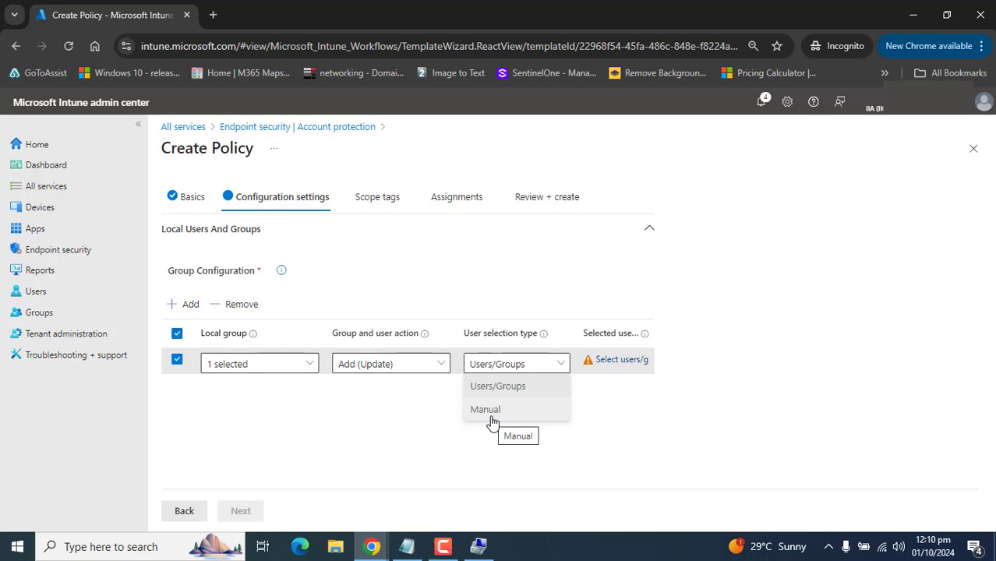
mouse_move(923, 477)
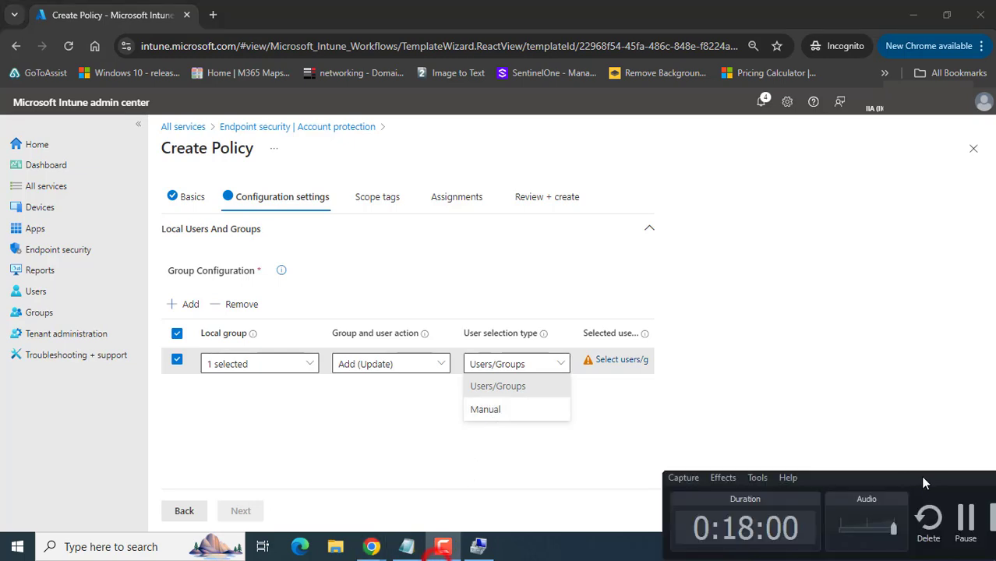
left_click(959, 515)
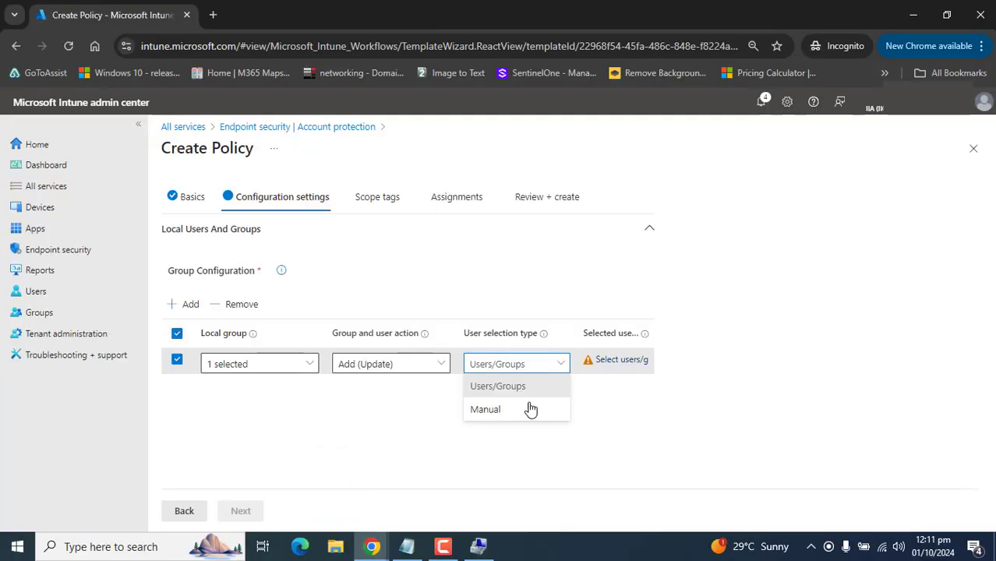
left_click(370, 547)
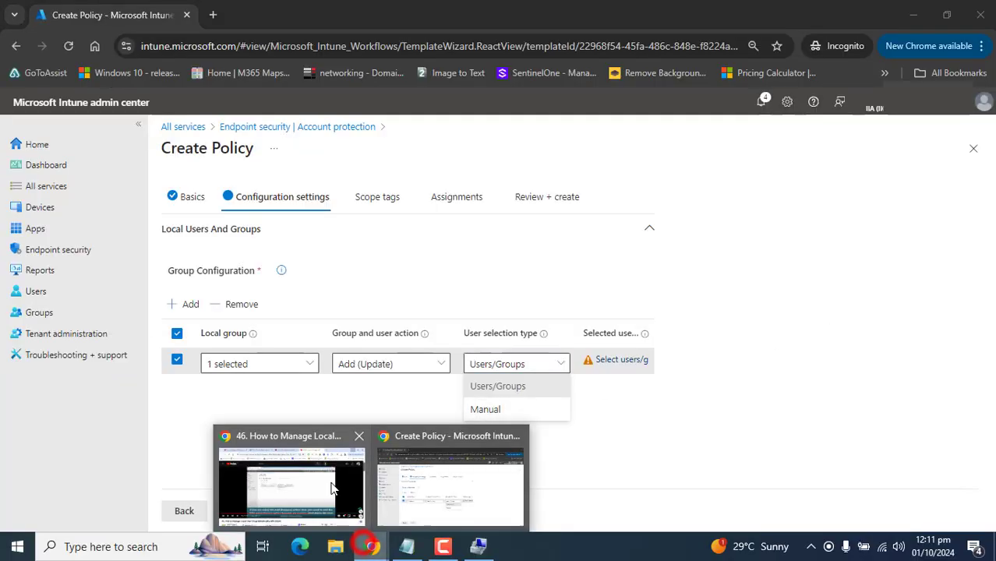
left_click(330, 481)
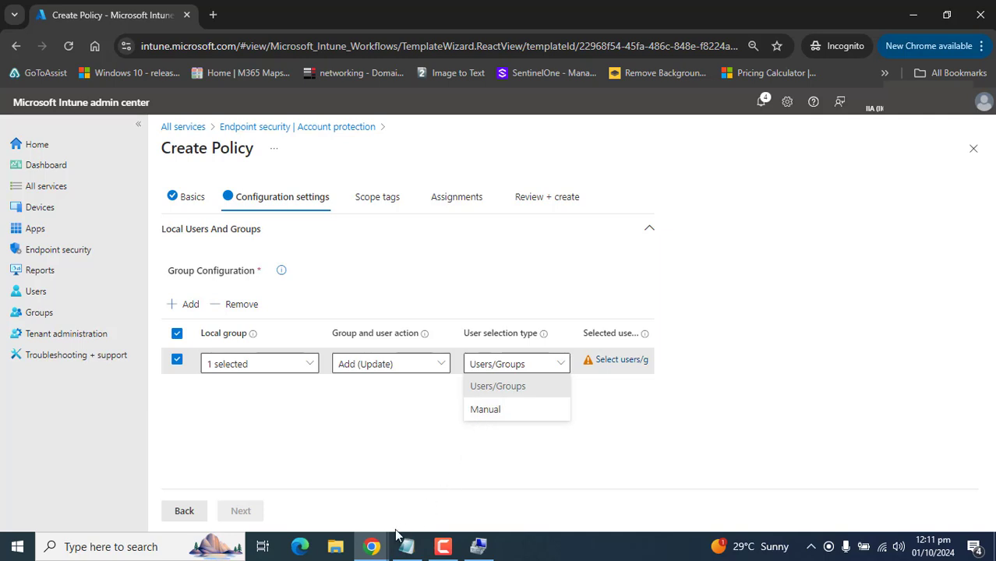
left_click(514, 390)
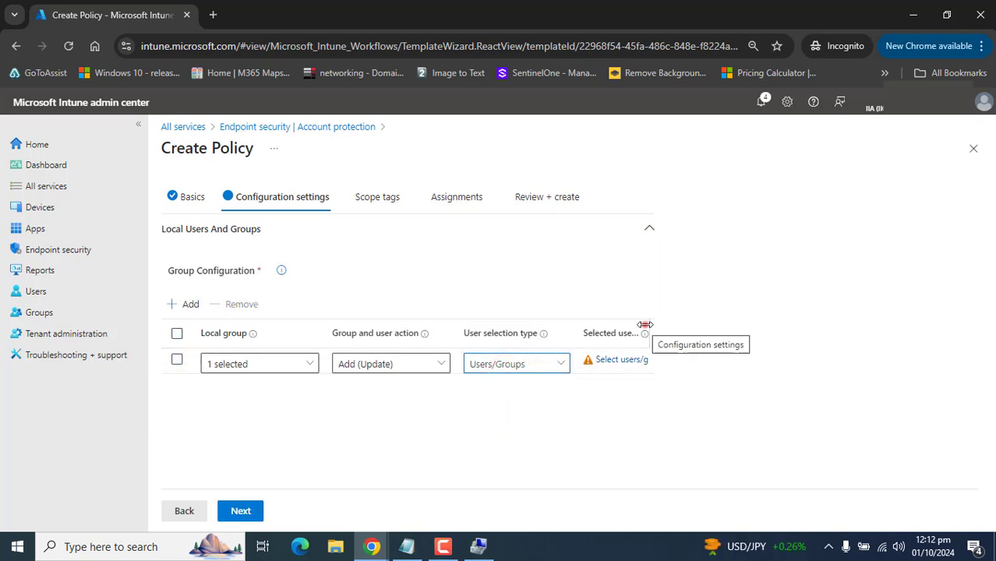
Step: Search the users and groups for "test" and select the test local admin user as the entry's member
left_click_drag(646, 325, 719, 321)
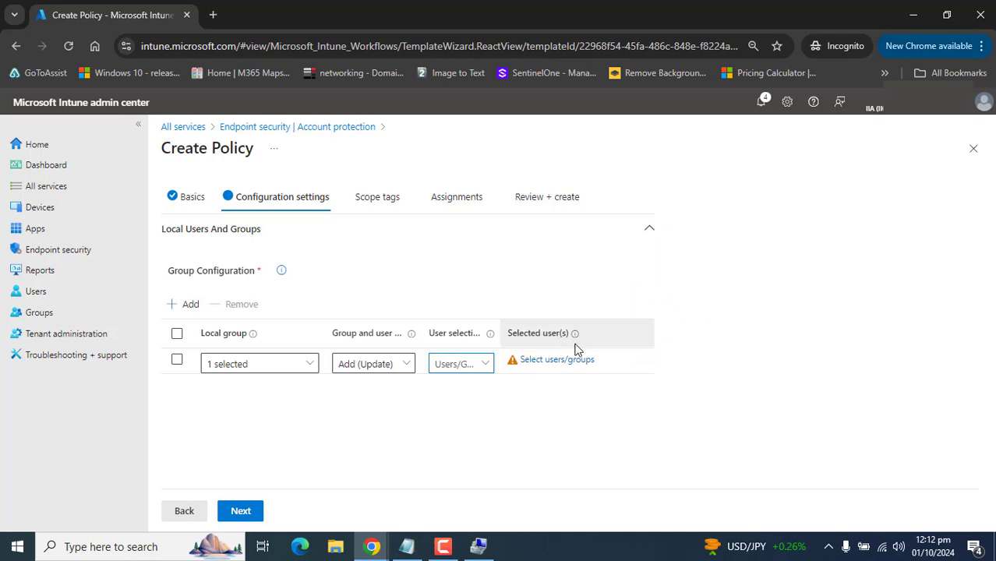
double_click(505, 330)
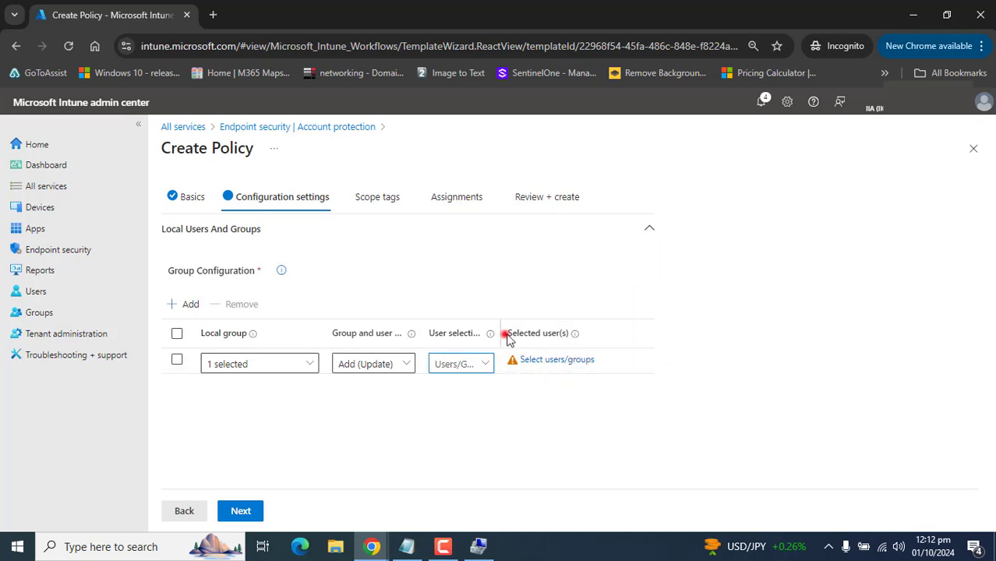
left_click(555, 360)
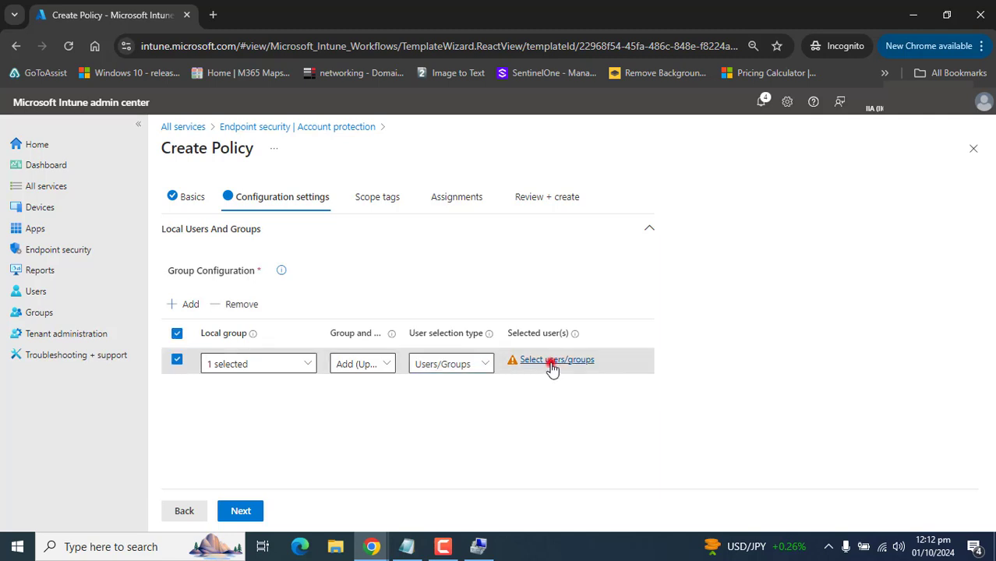
left_click(367, 225)
type("test")
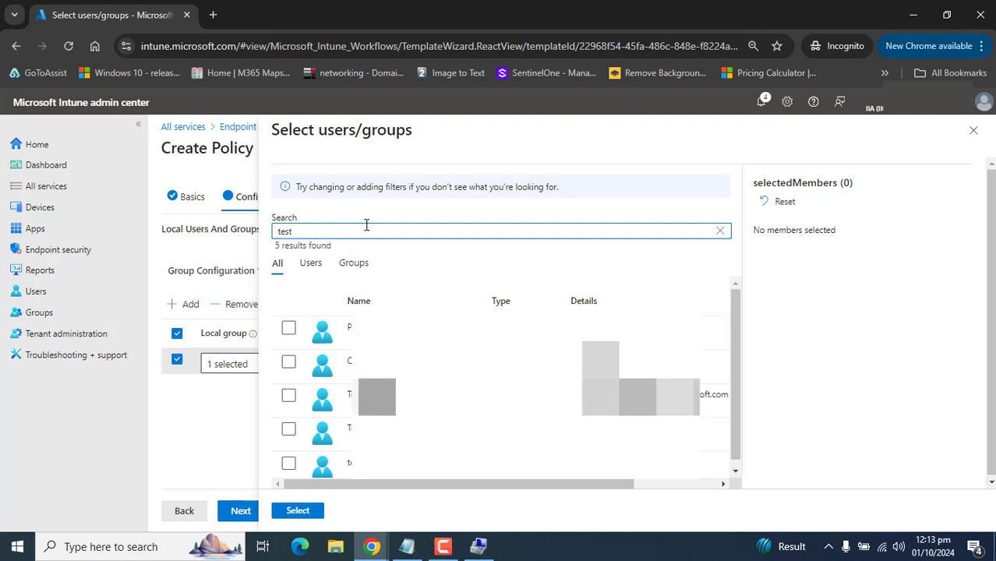
left_click(288, 396)
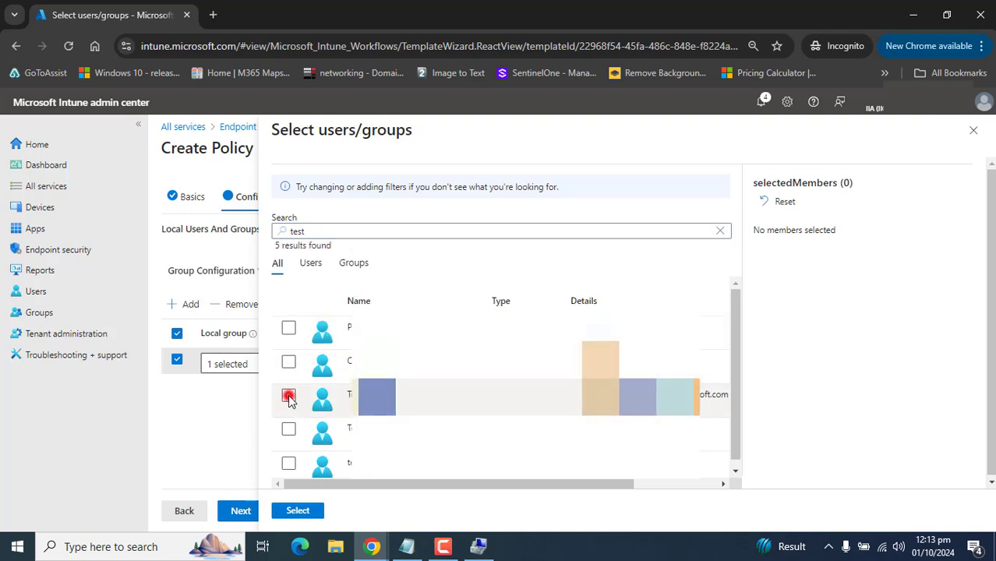
left_click(297, 510)
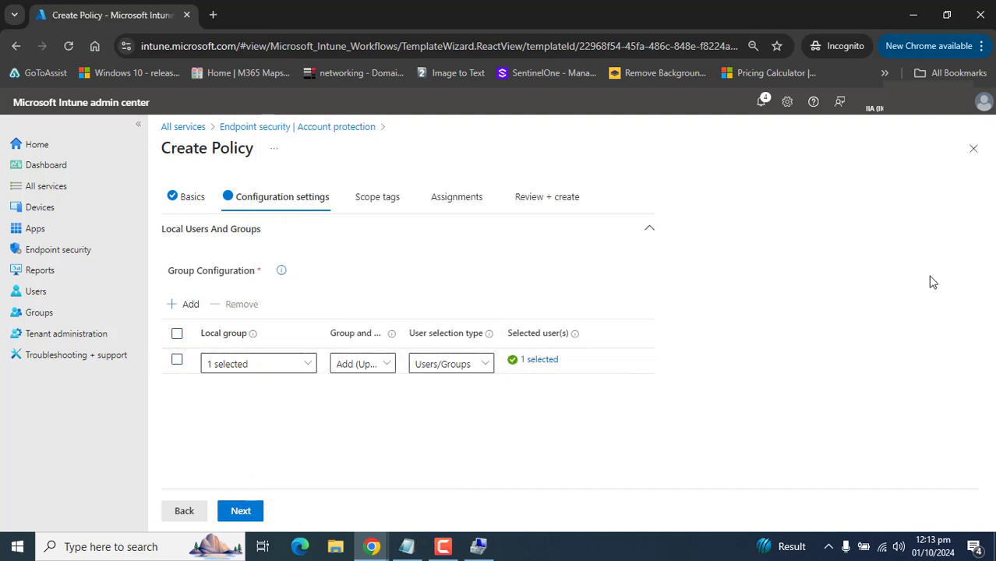
Step: Accept the configuration settings, keep the Default scope tag, and continue to the policy's assignments
left_click(240, 515)
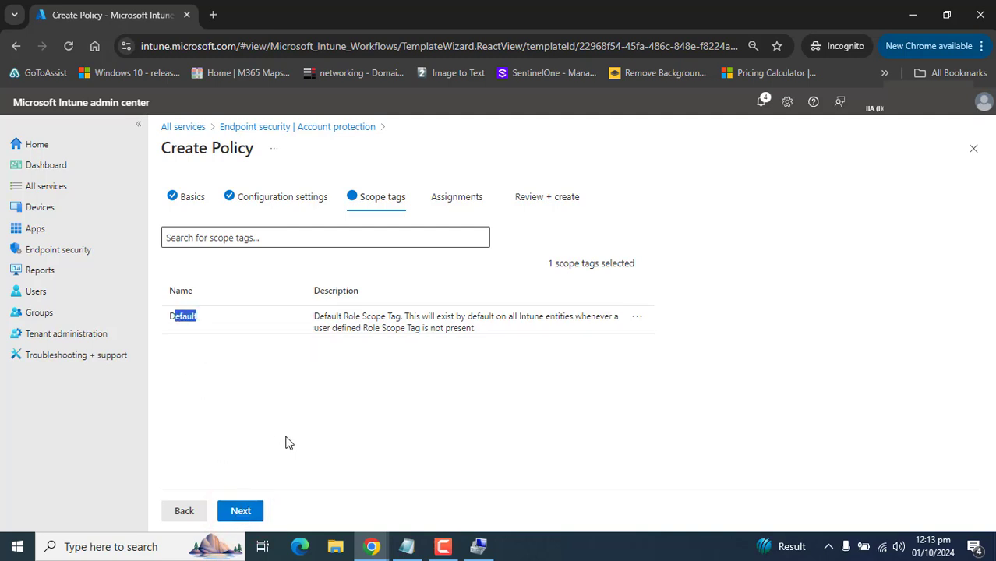
left_click(321, 432)
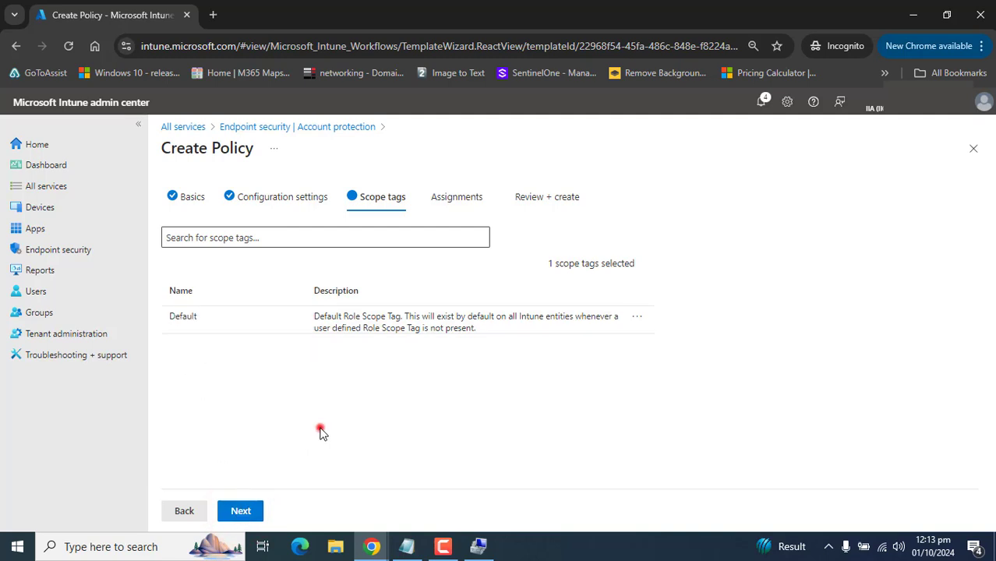
left_click(240, 513)
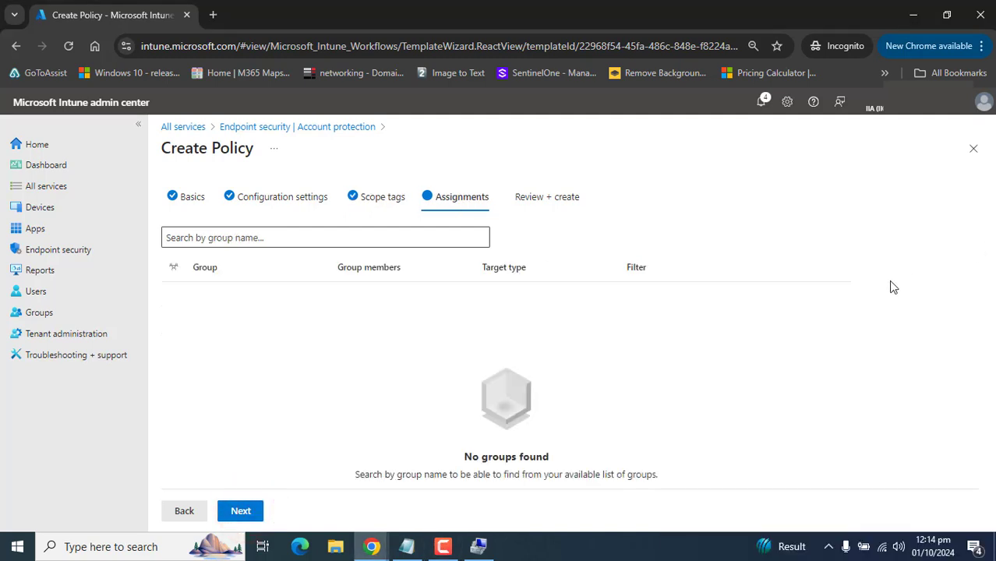
Step: Search the groups for "local" and assign the policy to Local Admin Group with the Include target type
left_click(277, 340)
left_click(276, 339)
left_click(284, 416)
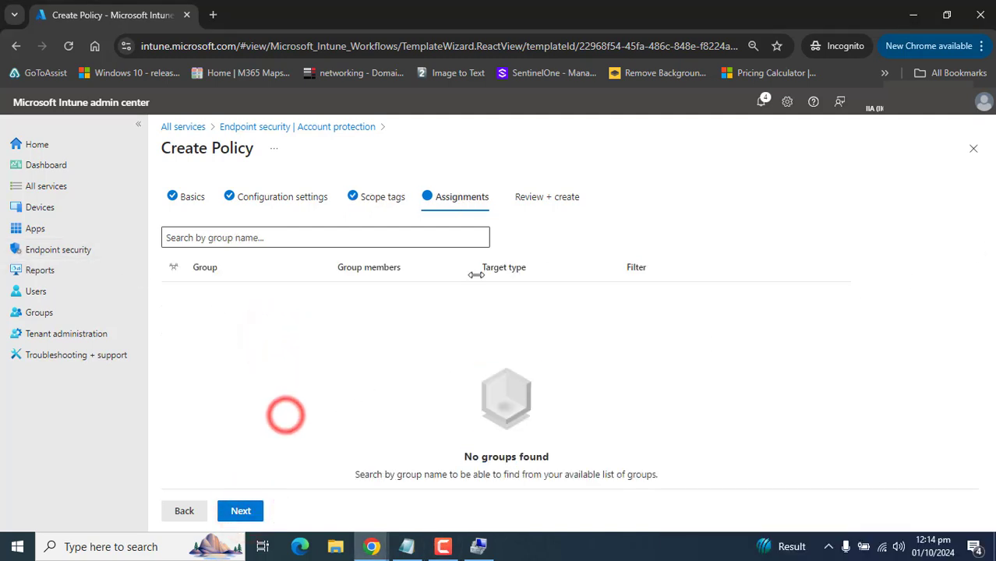
key("ctrl+minus")
key("ctrl+minus")
left_click(219, 213)
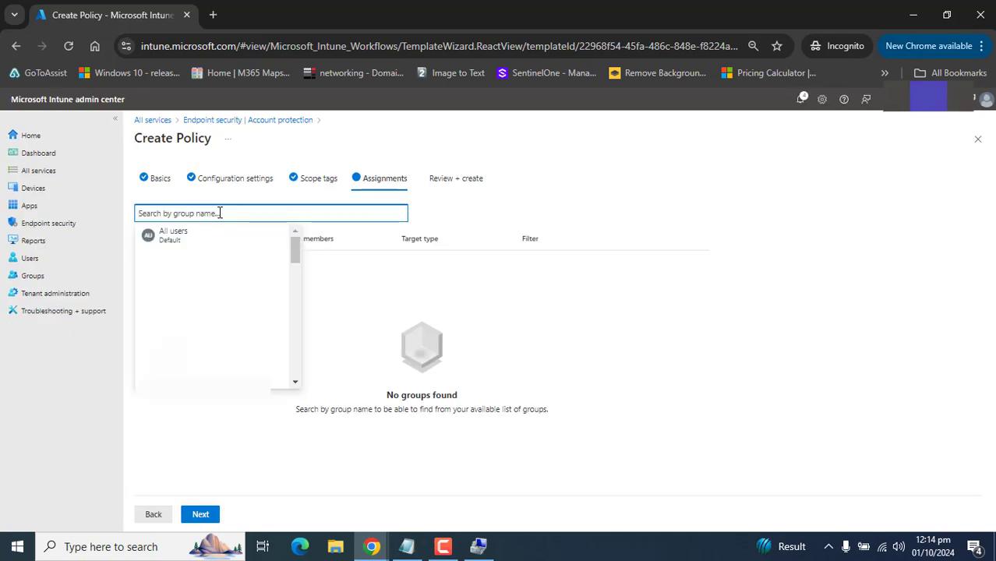
type("I")
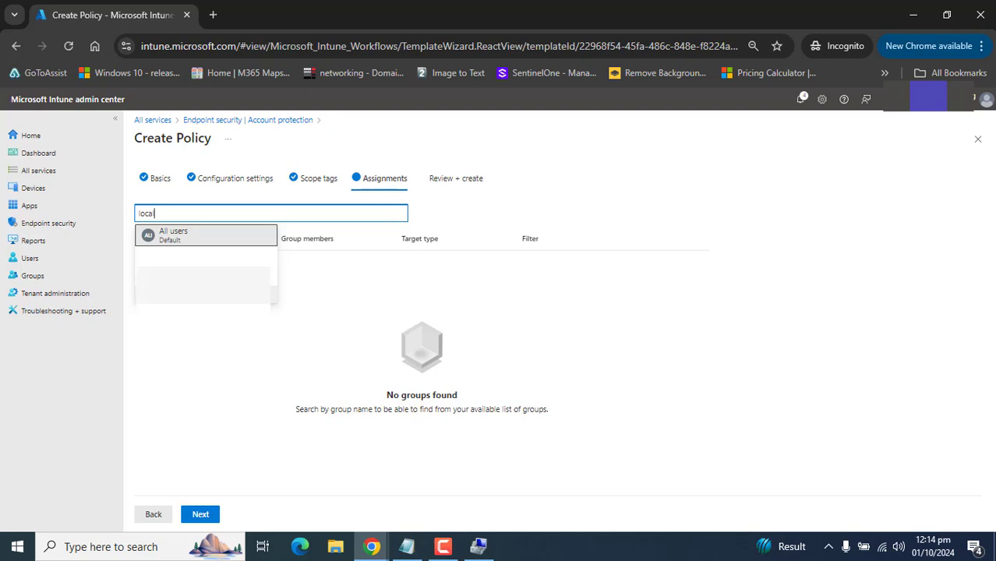
left_click(267, 278)
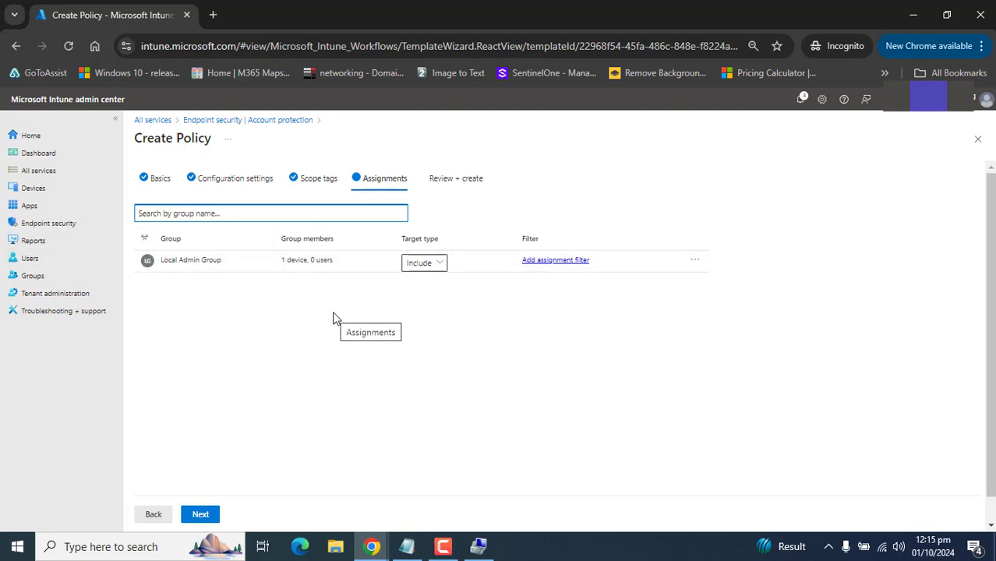
triple_click(156, 260)
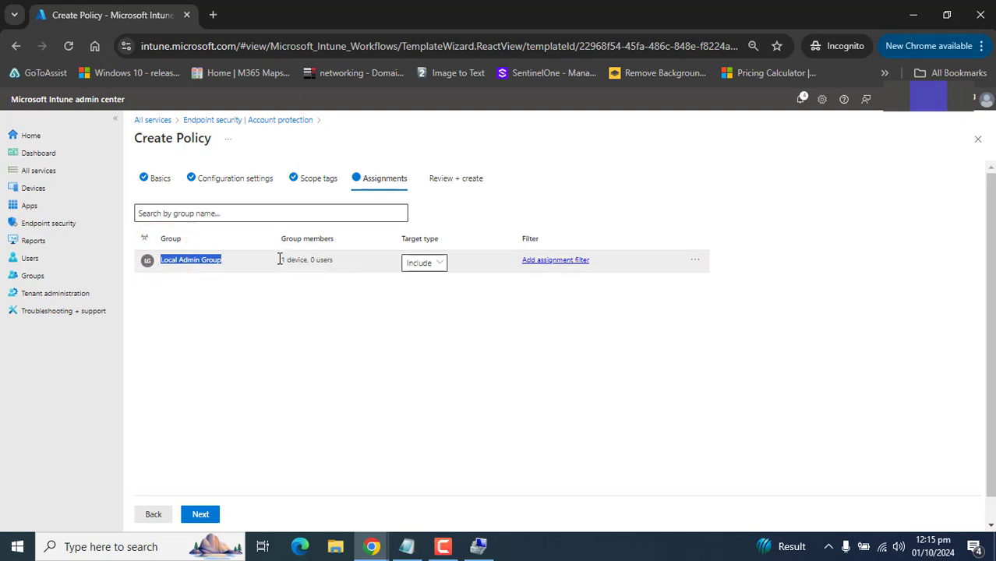
left_click_drag(280, 260, 311, 262)
left_click(348, 317)
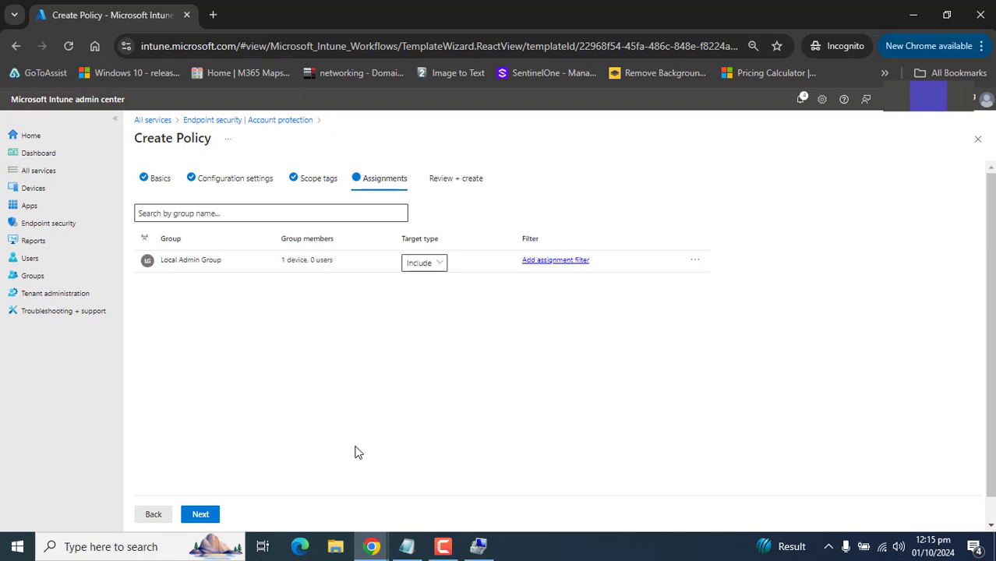
Step: Continue to the policy's final review and expand its Settings summary
left_click(200, 515)
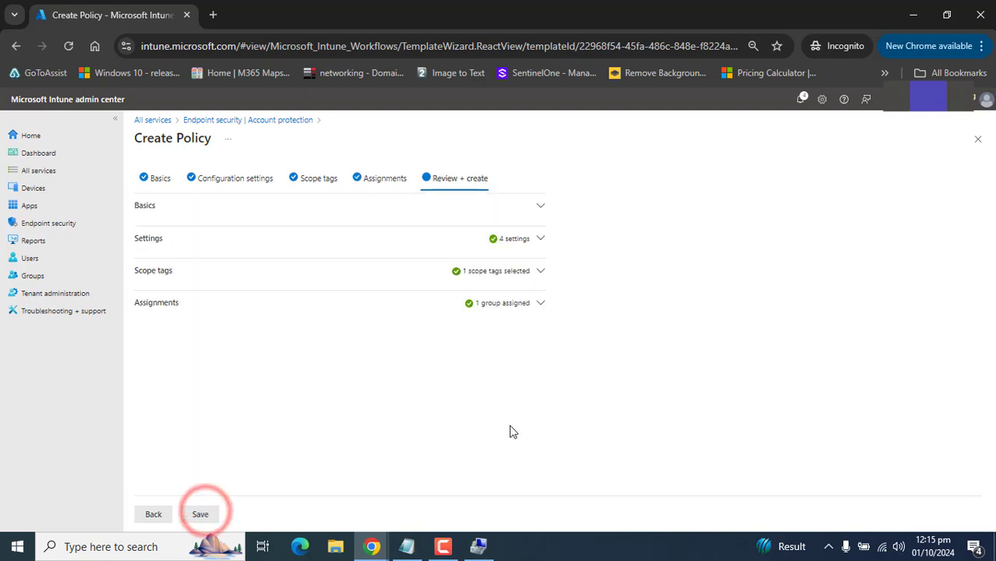
left_click(539, 241)
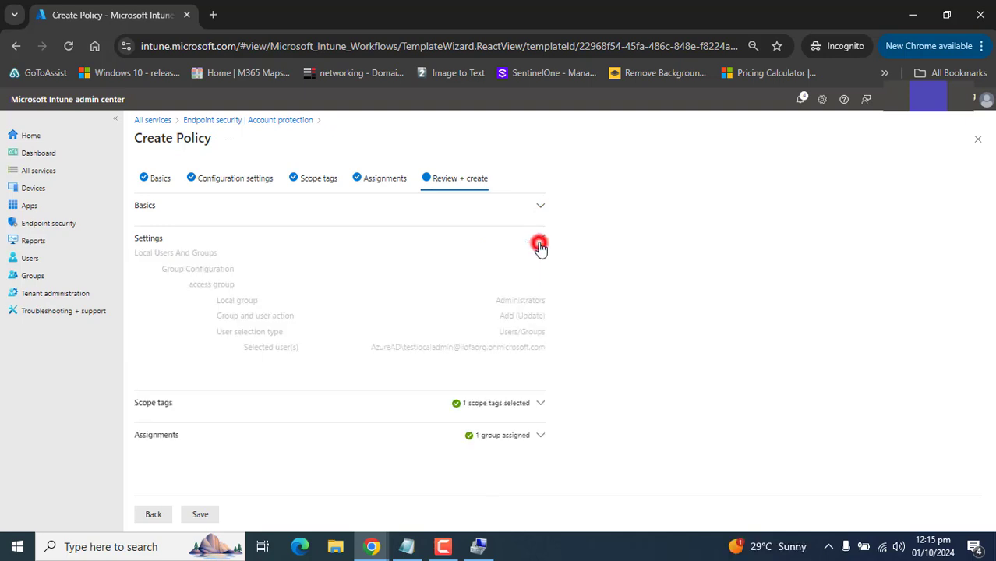
Step: Save the policy after reviewing its scope tags and assignments, and open the device check-in report for Test Local User Group Membership
left_click(540, 241)
left_click(543, 270)
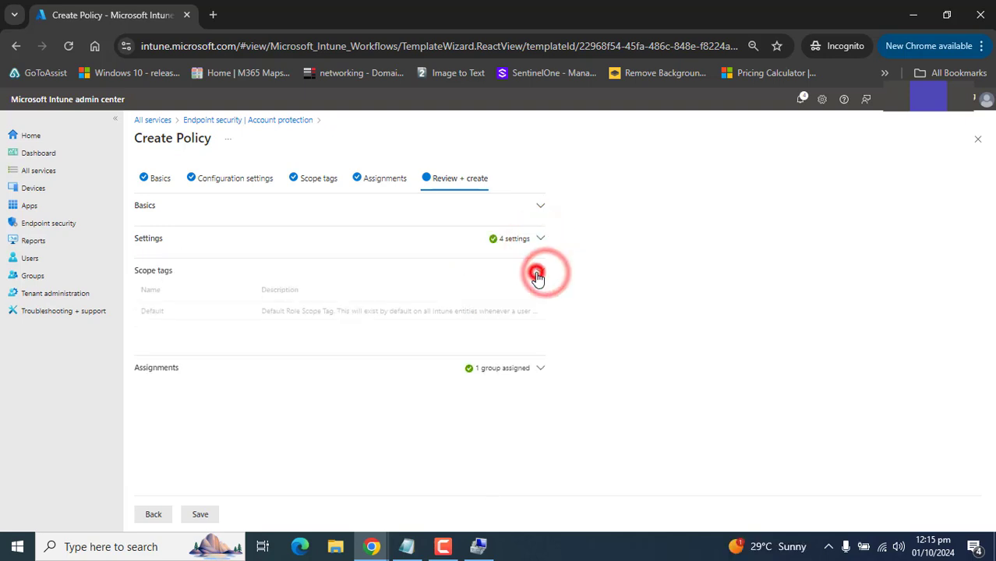
left_click(540, 271)
left_click(538, 304)
left_click(539, 303)
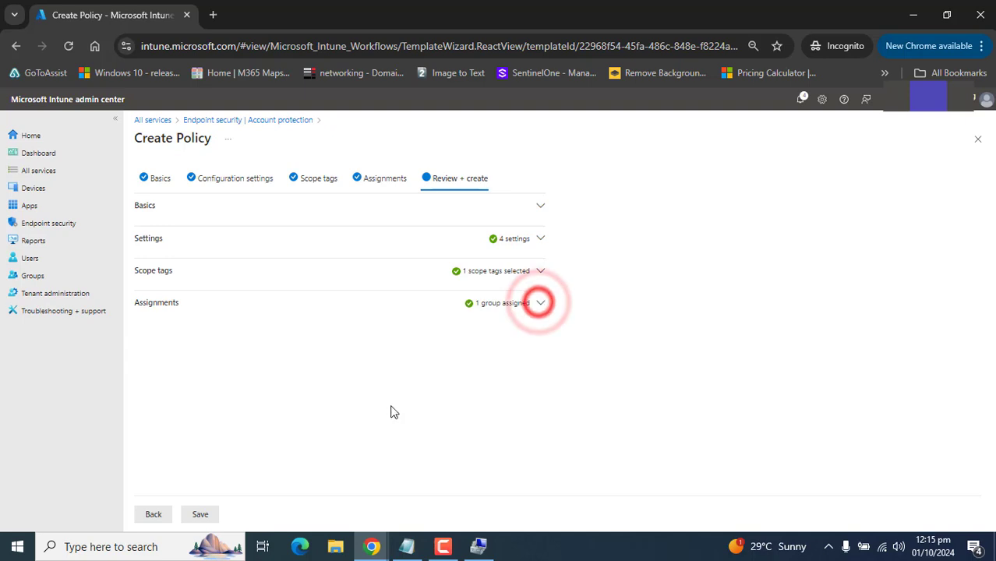
left_click(201, 513)
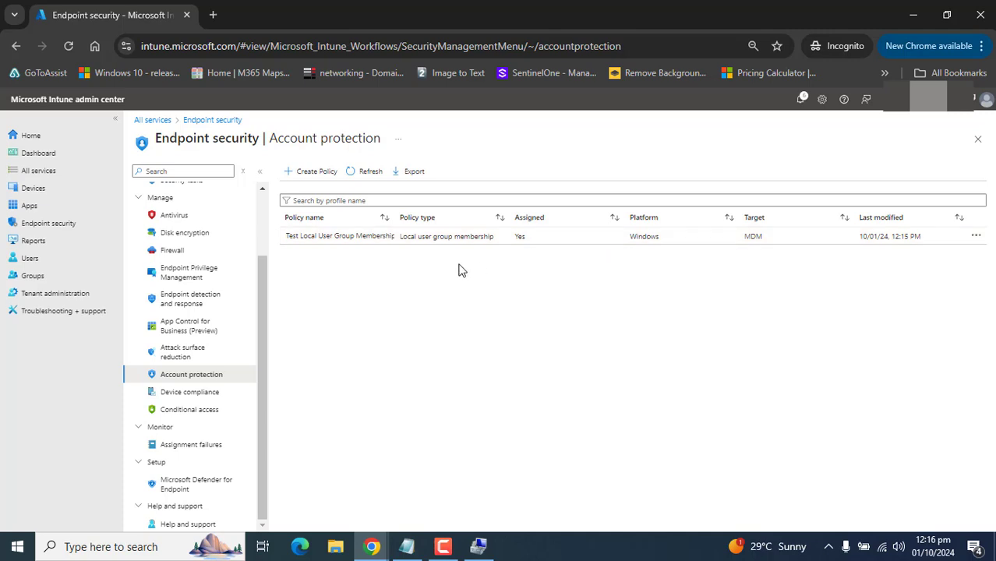
left_click(334, 238)
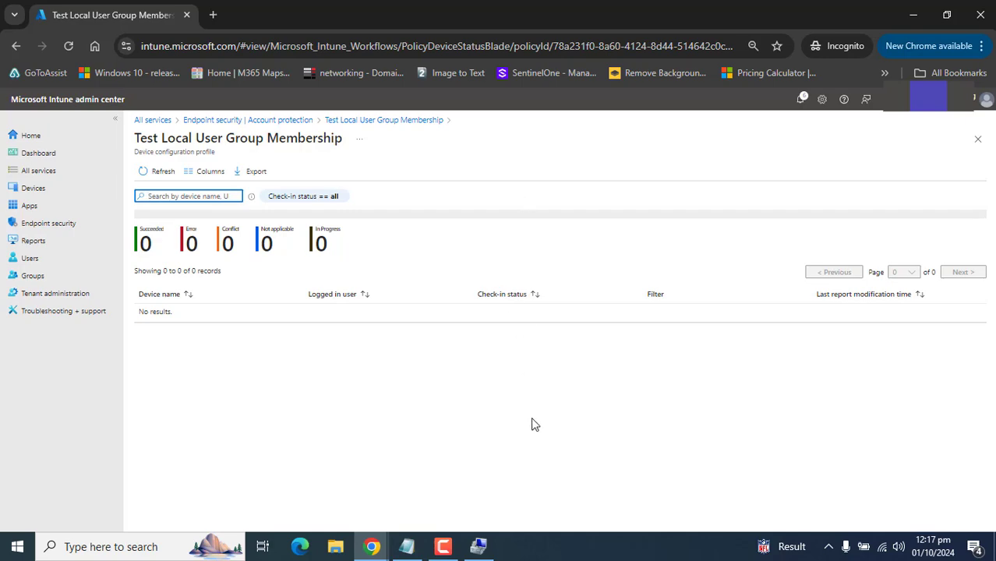
Step: Switch to Computer Management and examine the members of the local Administrators group
key("alt+Tab")
left_click(404, 416)
left_click(103, 58)
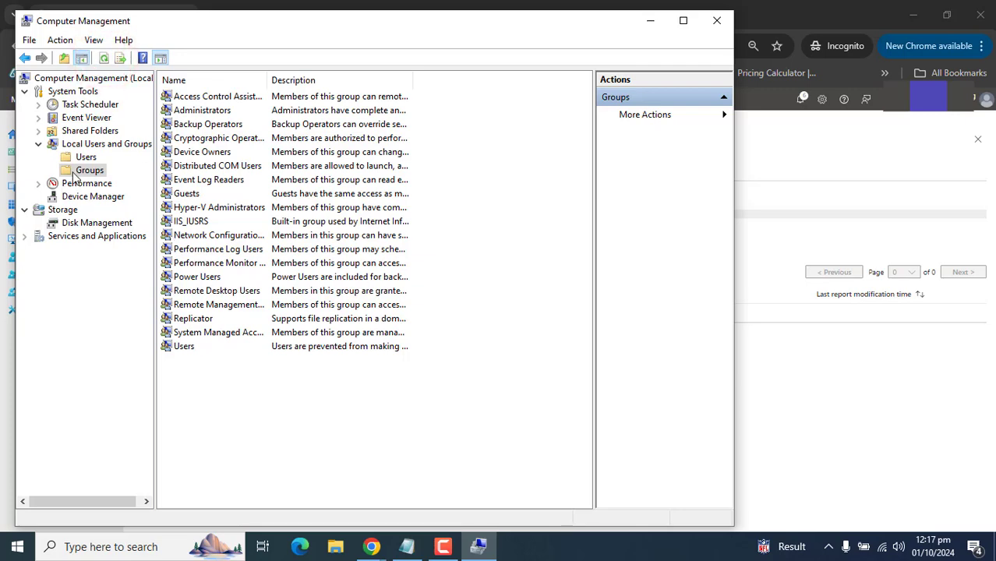
double_click(196, 110)
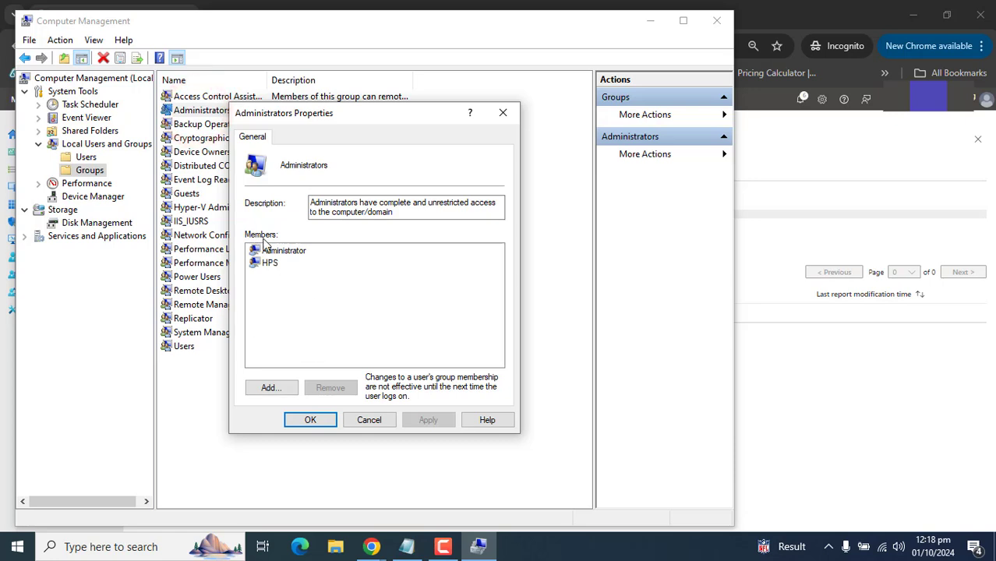
left_click(282, 301)
left_click(283, 251)
left_click(273, 312)
left_click_drag(269, 287, 273, 239)
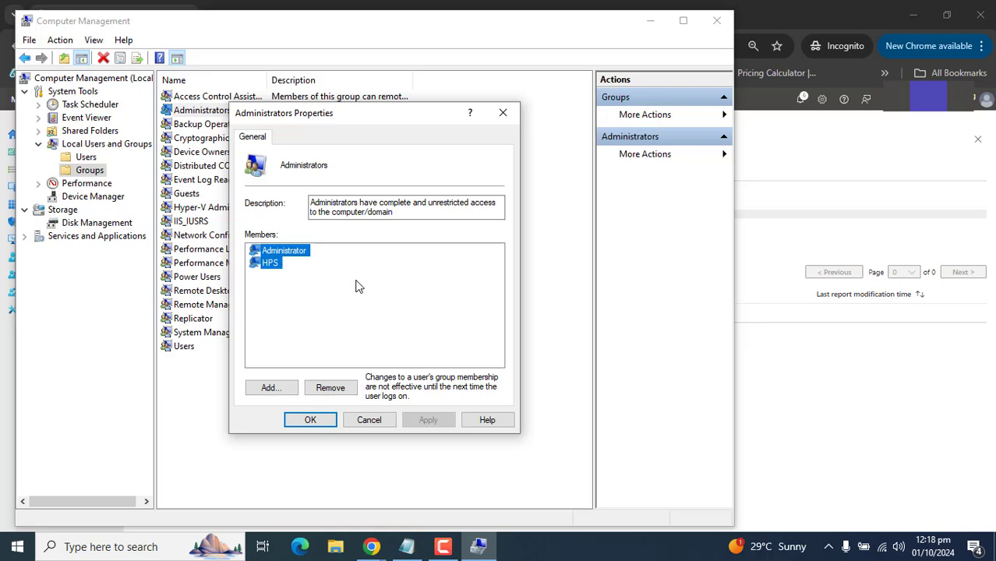
left_click(304, 272)
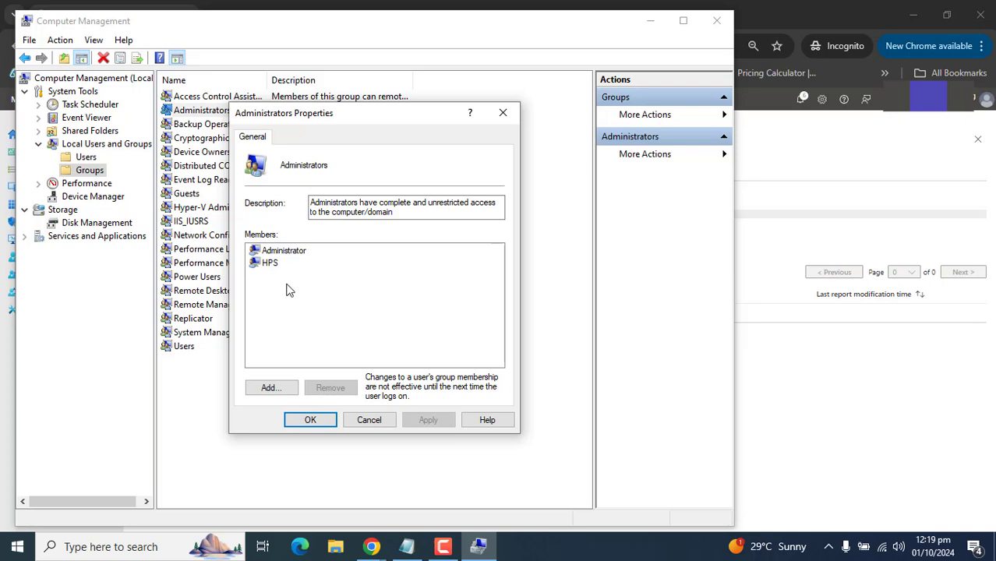
Step: Minimize the Intune browser window so that only Computer Management stays open on the desktop
left_click(372, 546)
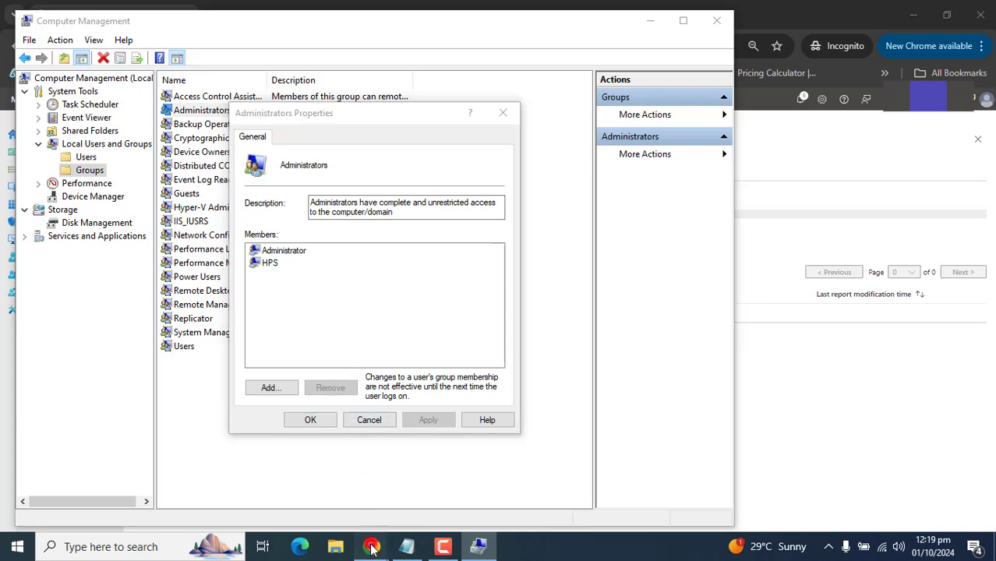
left_click(437, 509)
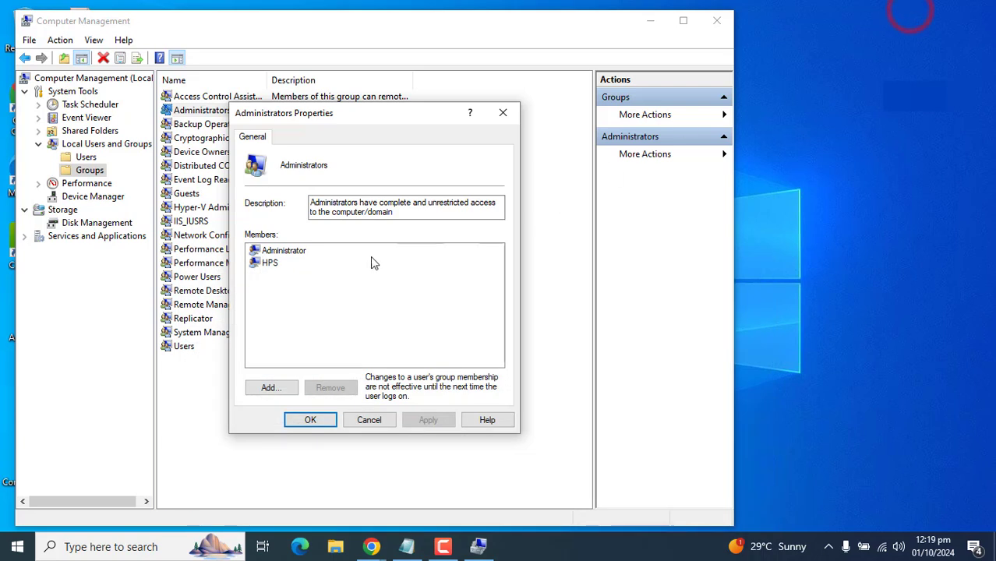
Step: Close the Administrators group's properties without changes and maximize the Computer Management window
left_click(285, 306)
left_click(274, 305)
left_click(371, 422)
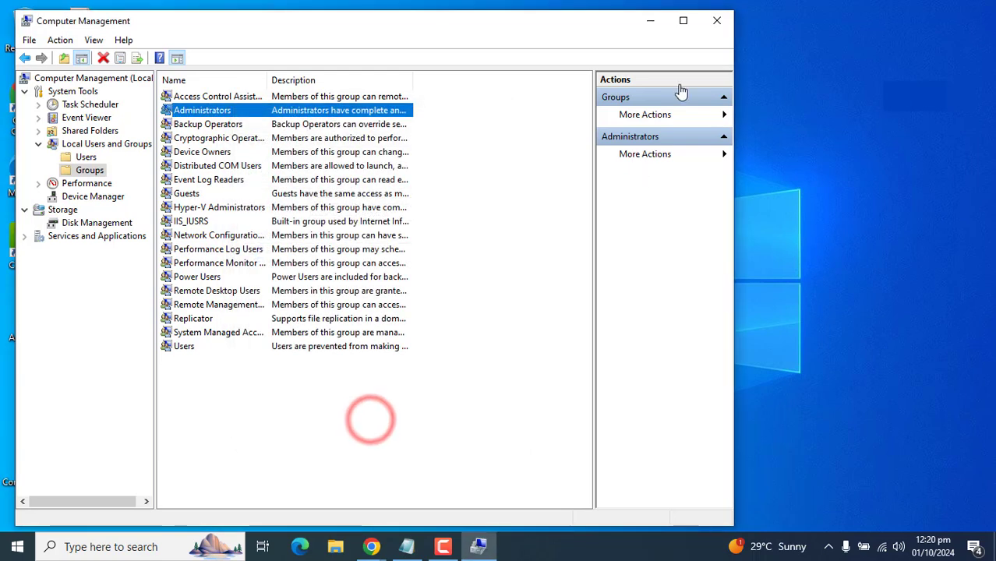
left_click(684, 22)
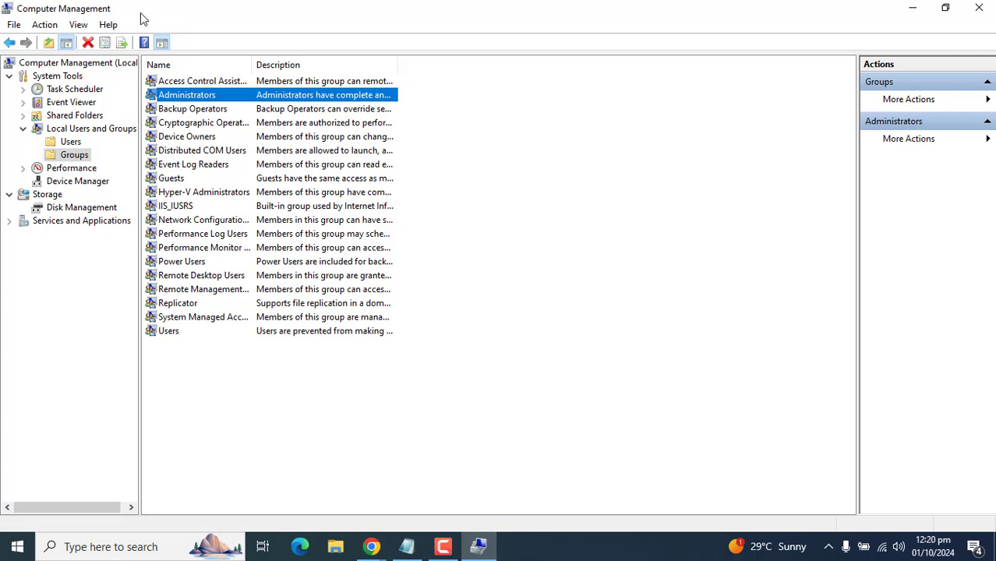
left_click(16, 549)
right_click(15, 550)
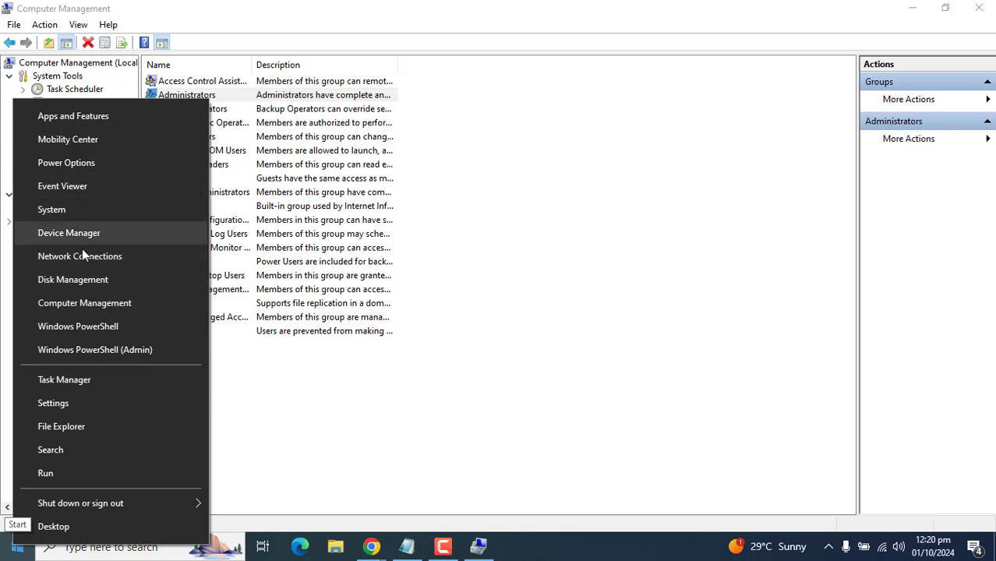
left_click(463, 435)
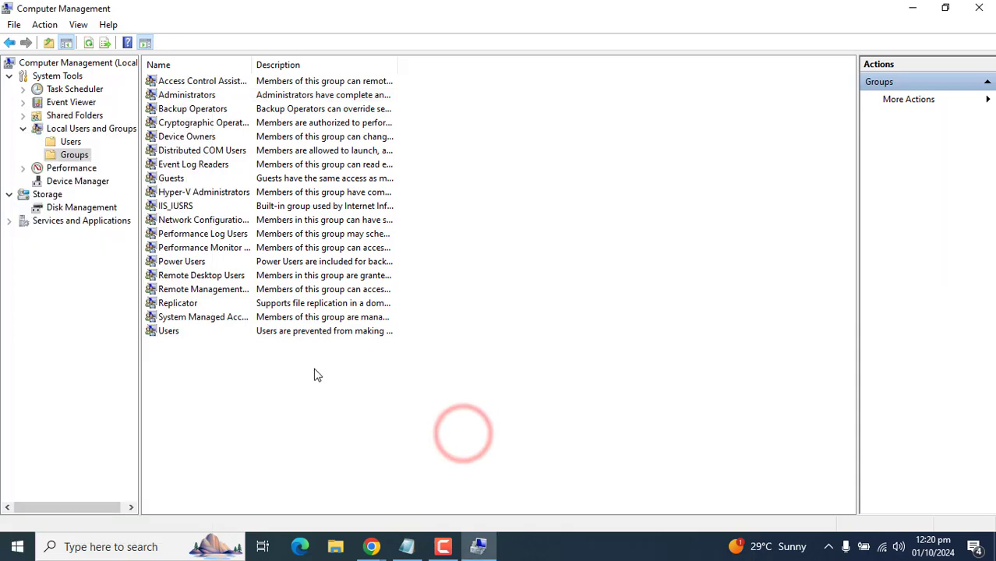